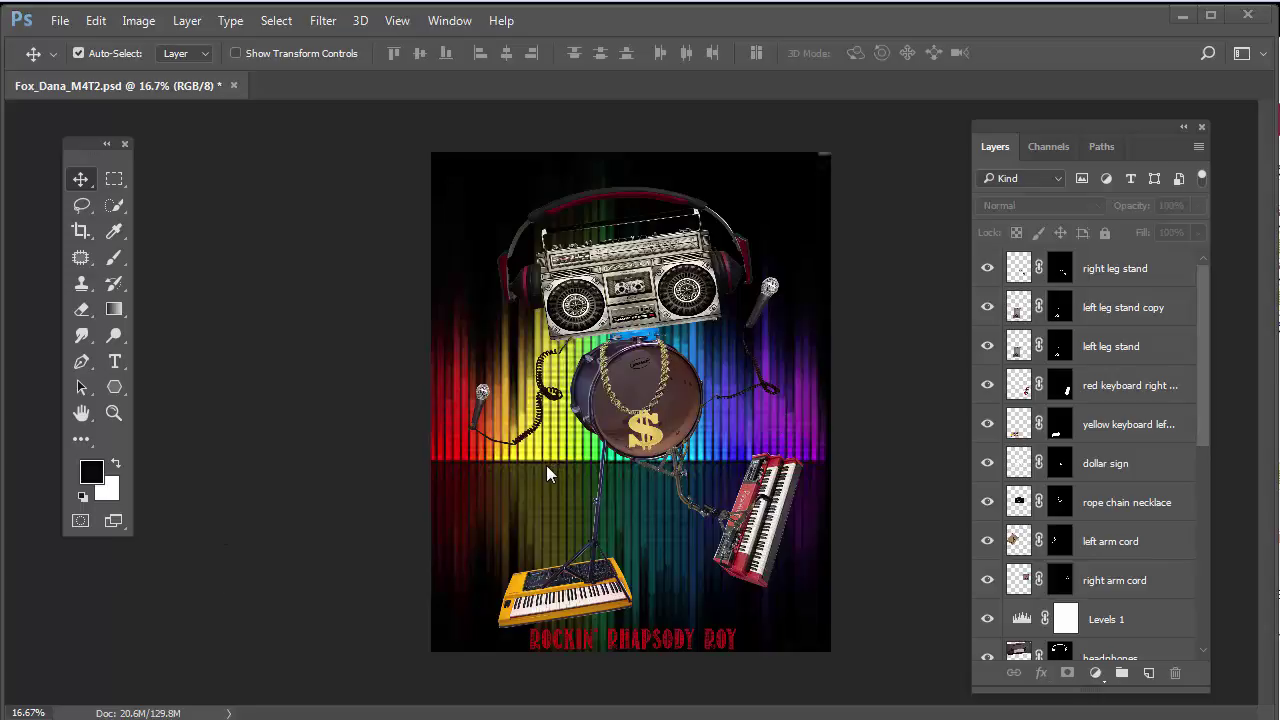
Zoom in on the left arm mic and its cord.
key("ctrl")
left_click(561, 435)
left_click(561, 435)
left_click(561, 435)
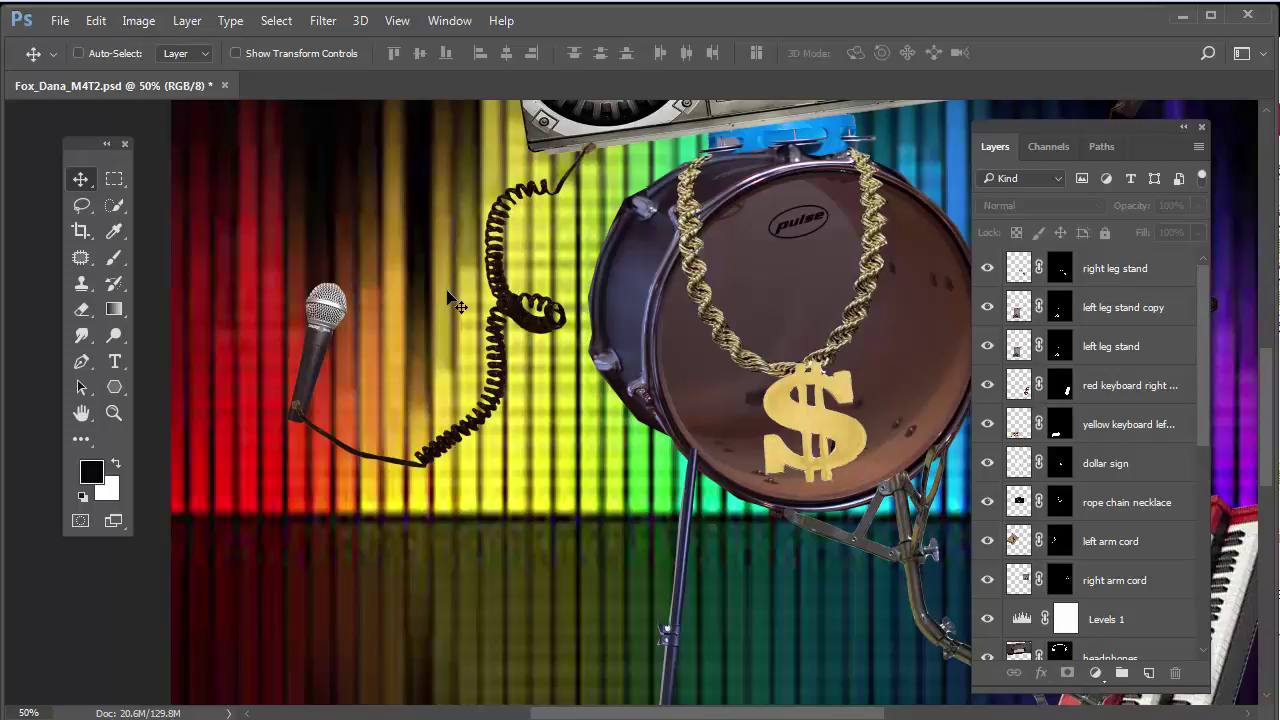
Fit the whole poster in view and nudge the equalizer background layer slightly.
key("ctrl+0")
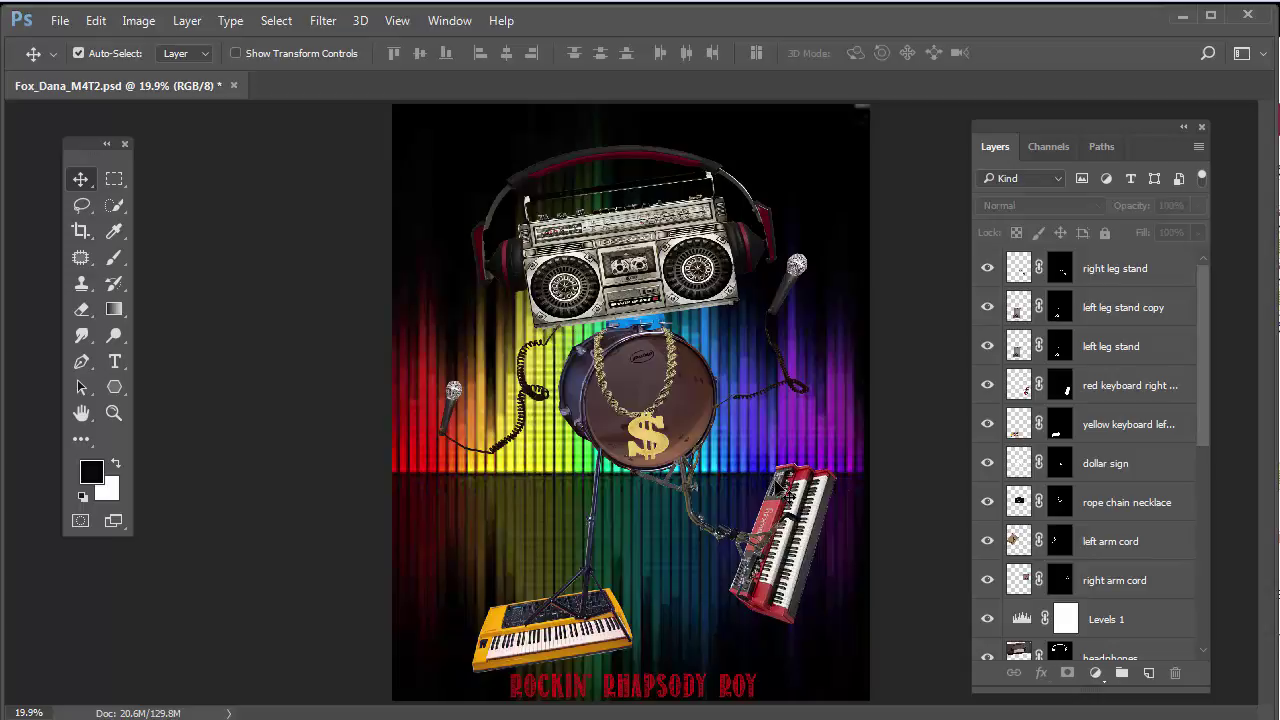
left_click(781, 459, "alt")
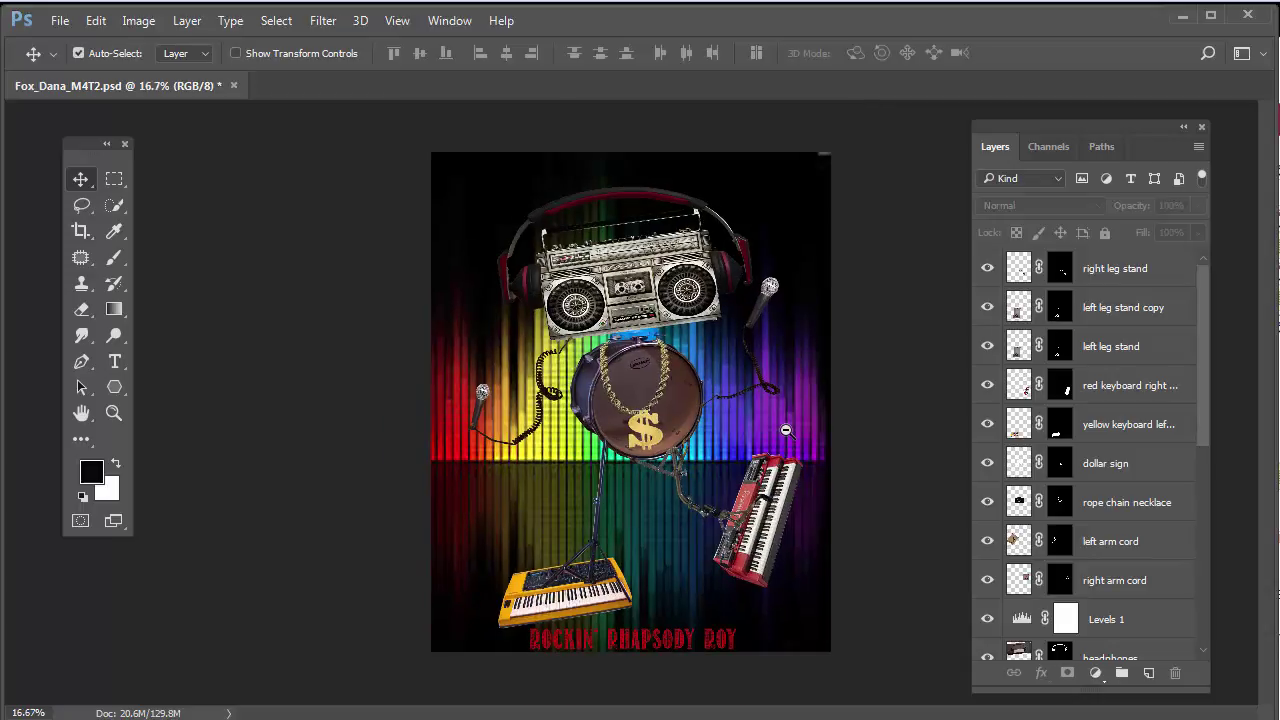
left_click(786, 430)
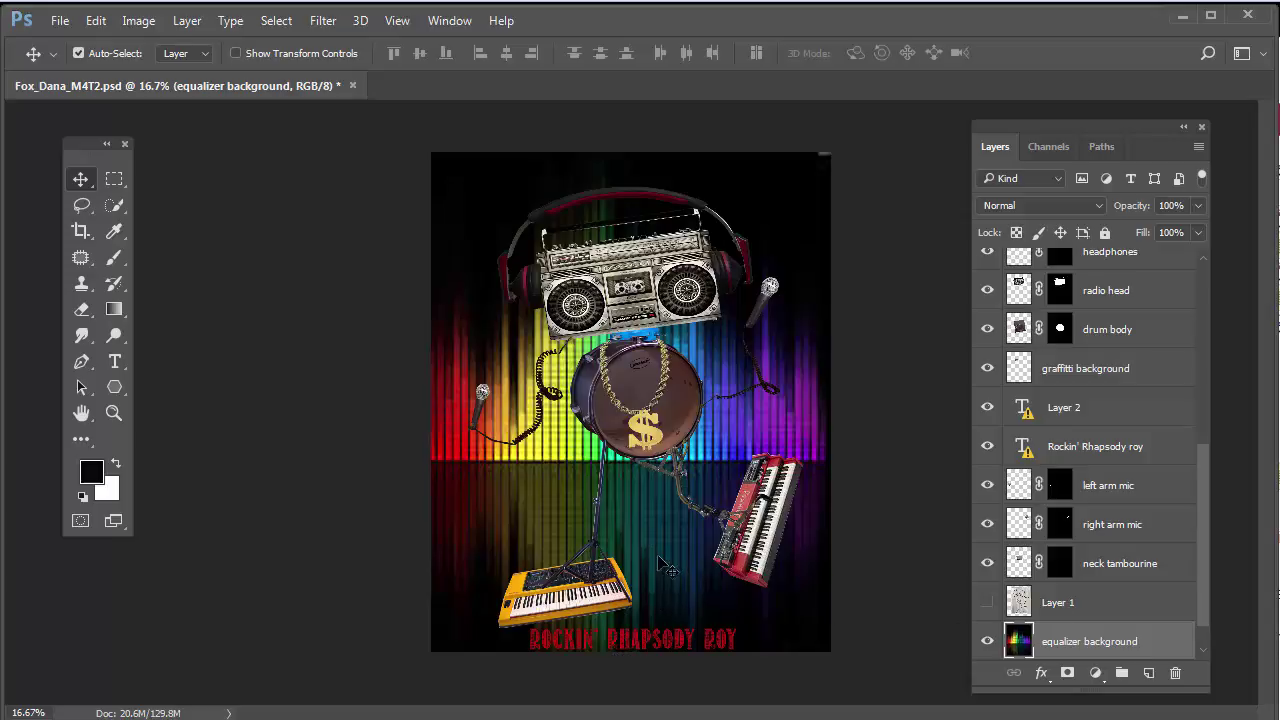
mouse_move(673, 540)
left_mouse_down()
mouse_move(671, 566)
mouse_move(673, 537)
left_mouse_up()
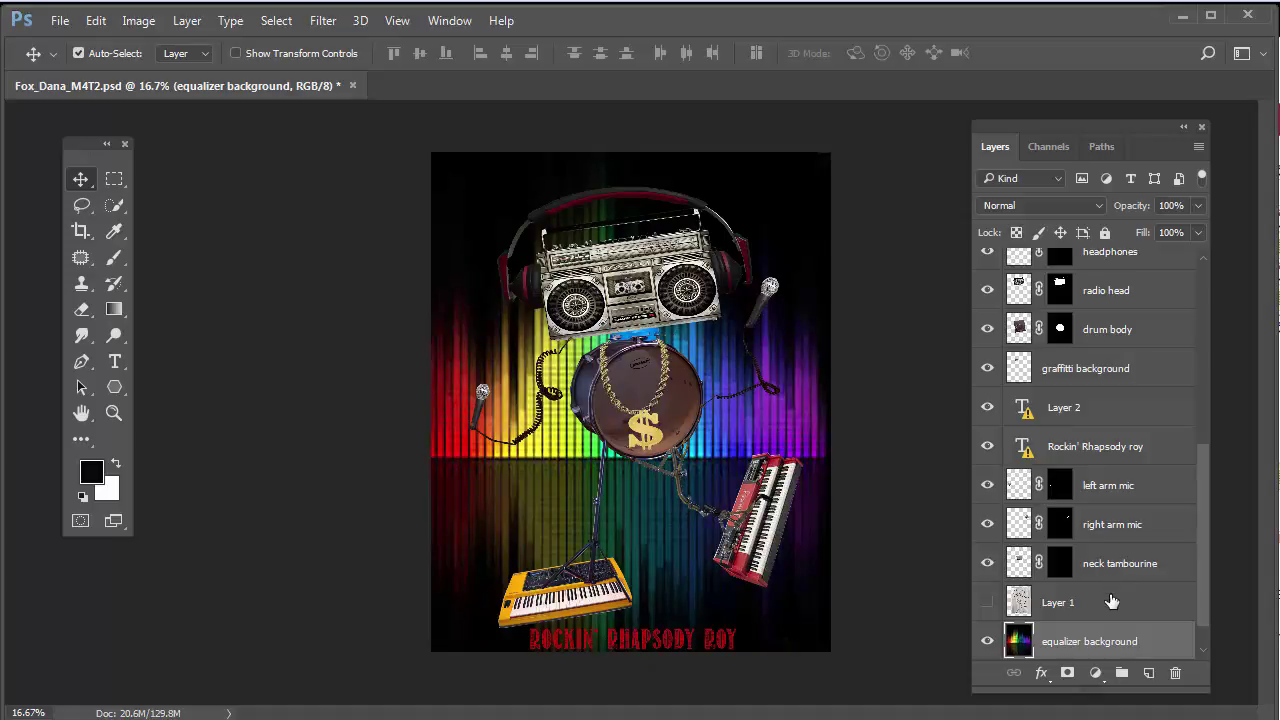
Select the robot layers from right leg stand to neck tambourine, excluding Layer 2 and the title, and scale them to 91.9%.
left_click(1133, 566)
scroll(1128, 553, "up", 5)
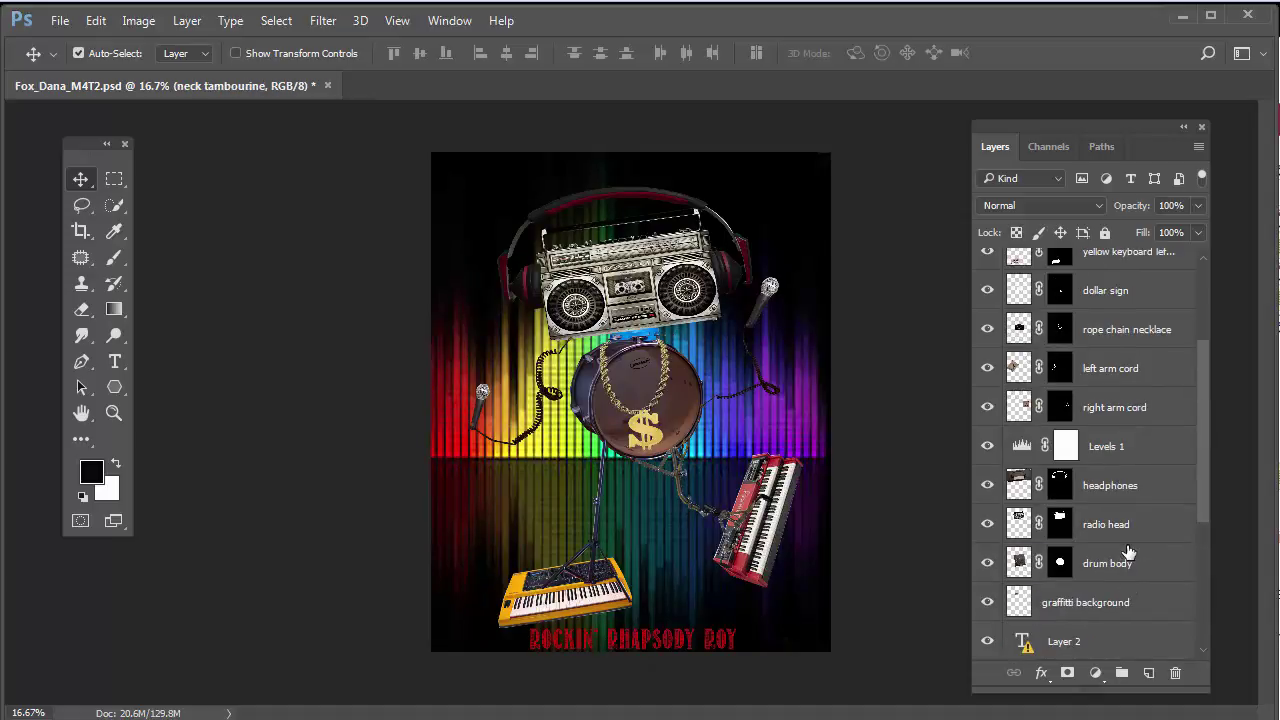
left_click(1147, 270, "shift")
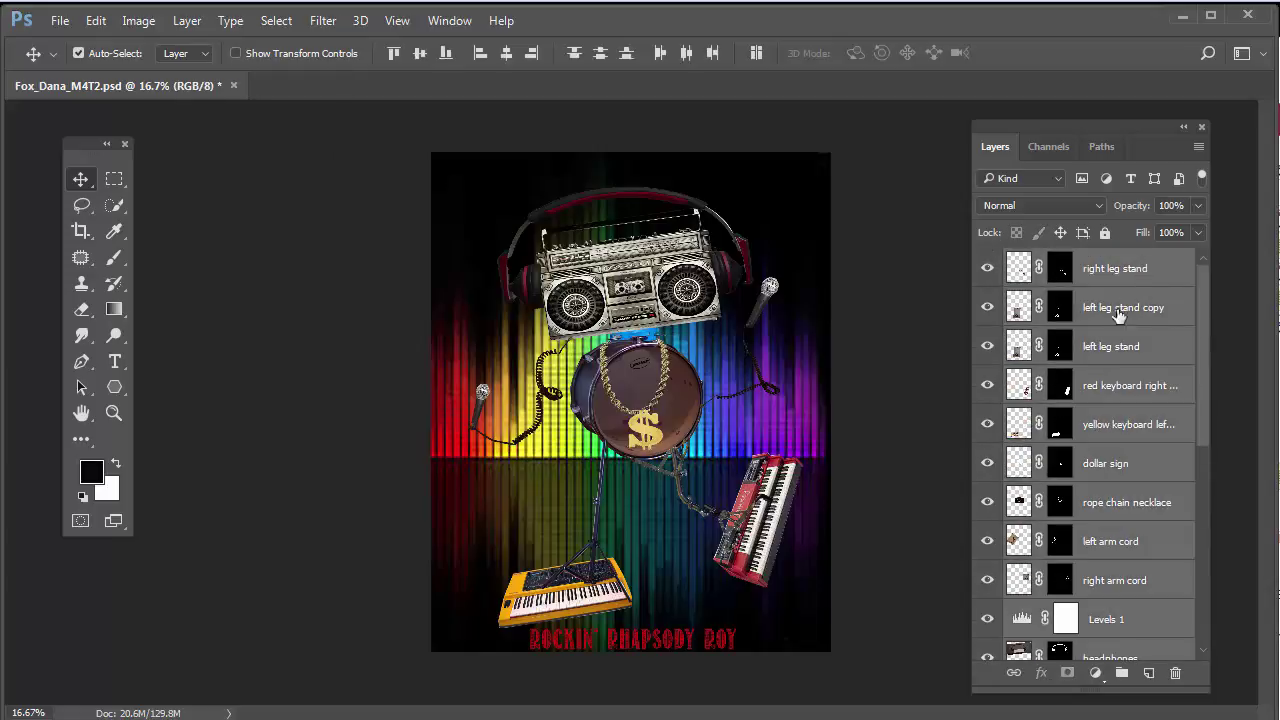
scroll(1100, 420, "down", 6)
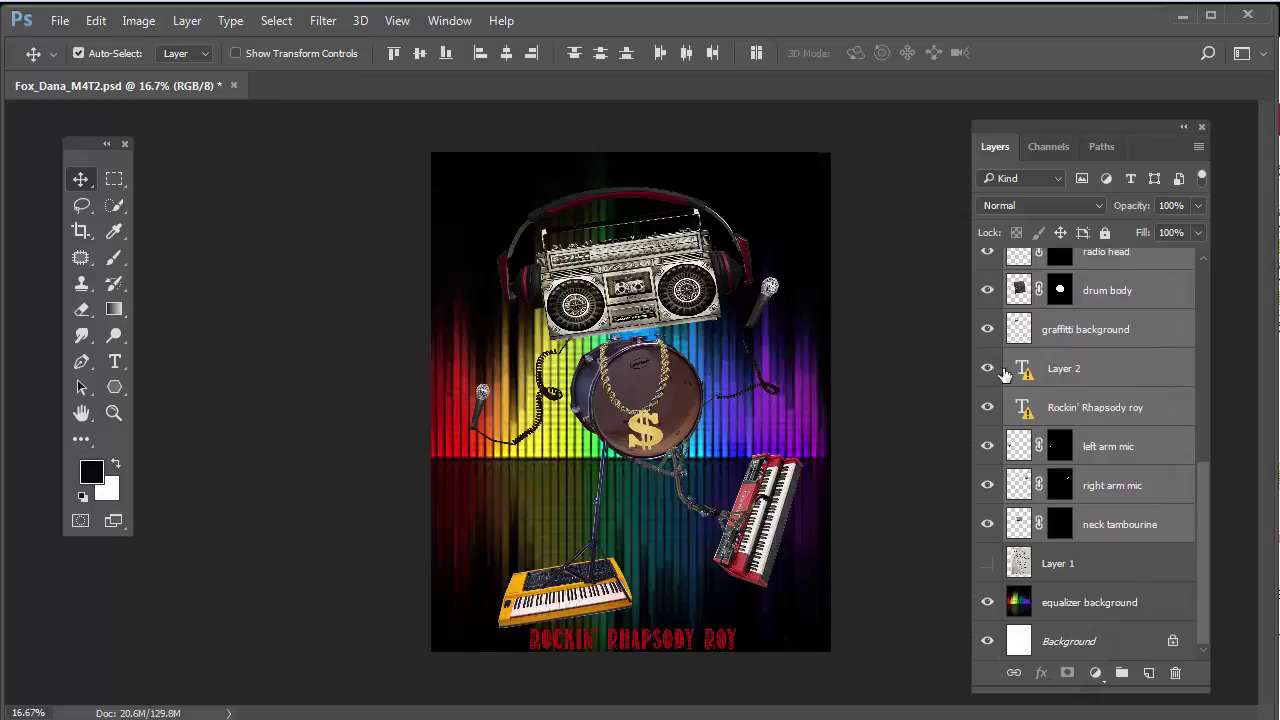
left_click(1110, 372, "ctrl")
left_click(1113, 410, "ctrl")
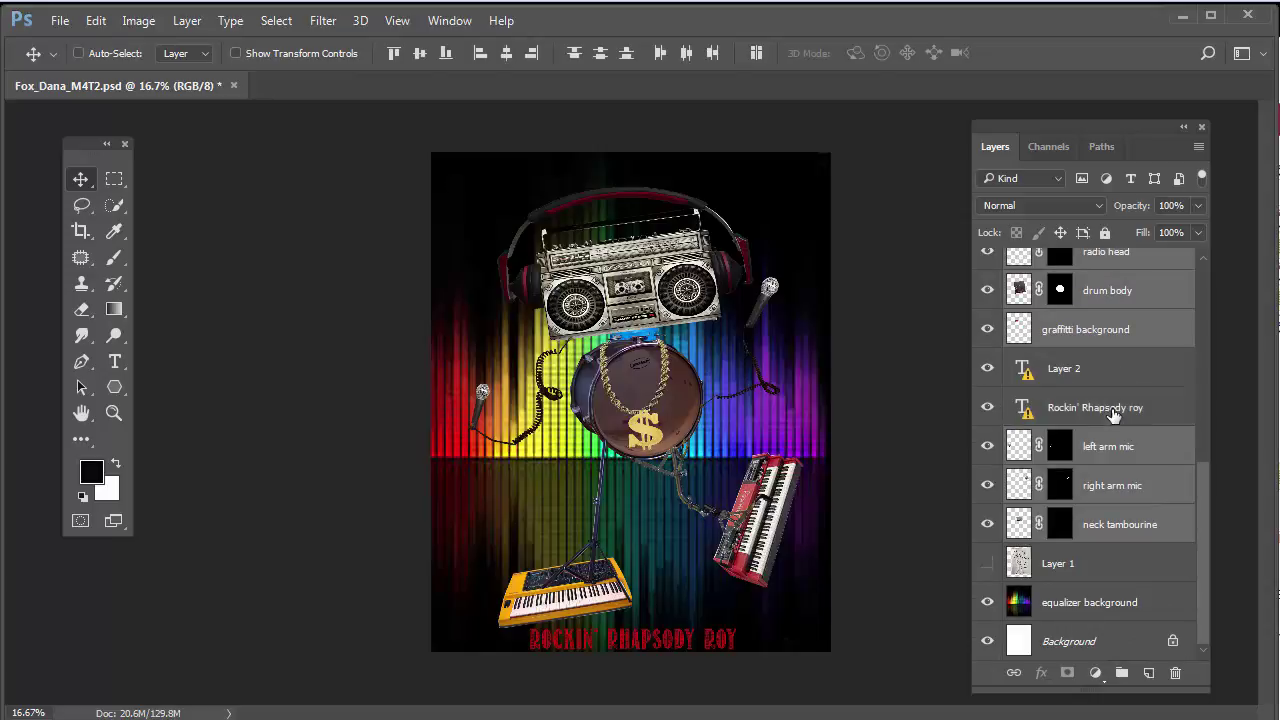
key("ctrl+t")
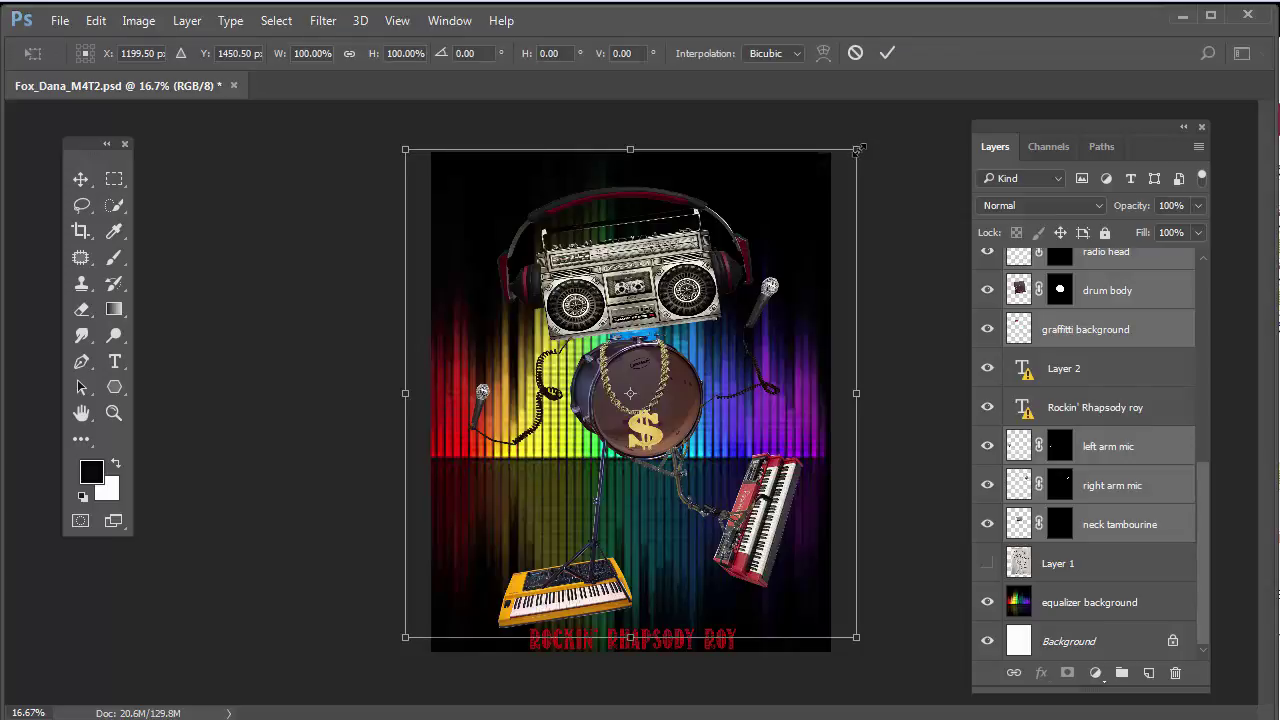
left_click_drag(858, 148, 839, 171)
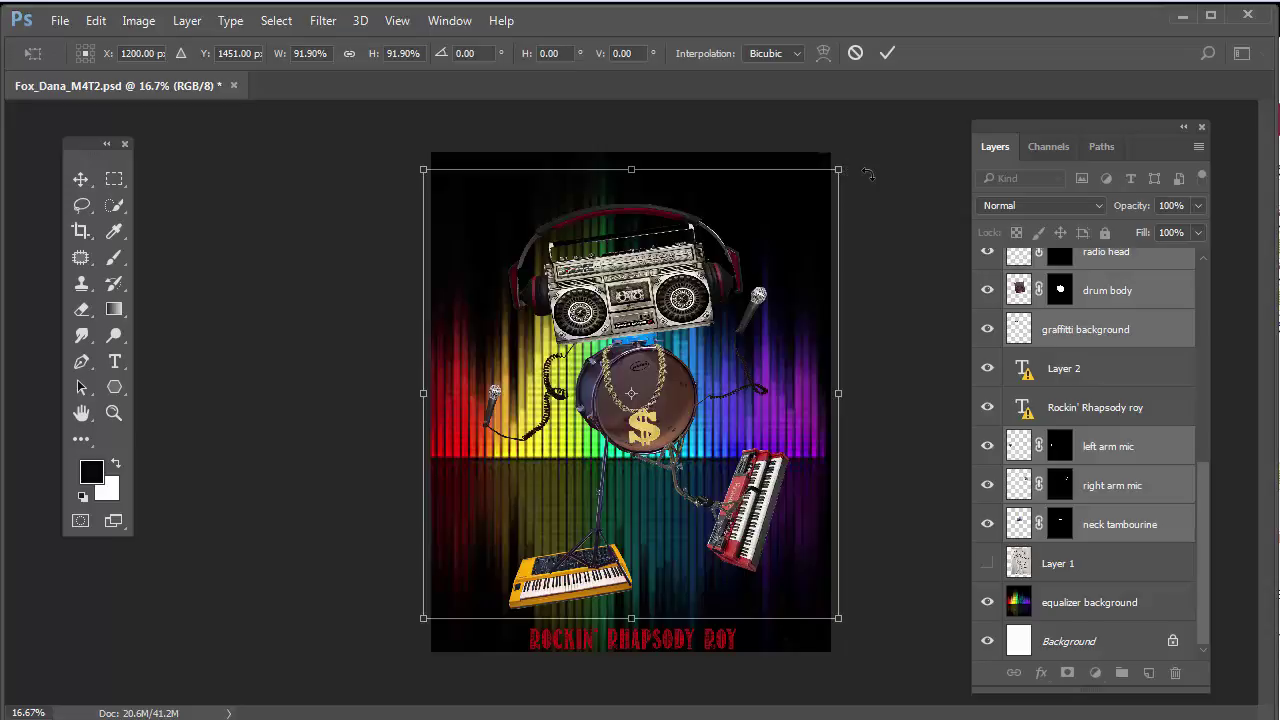
key("Return")
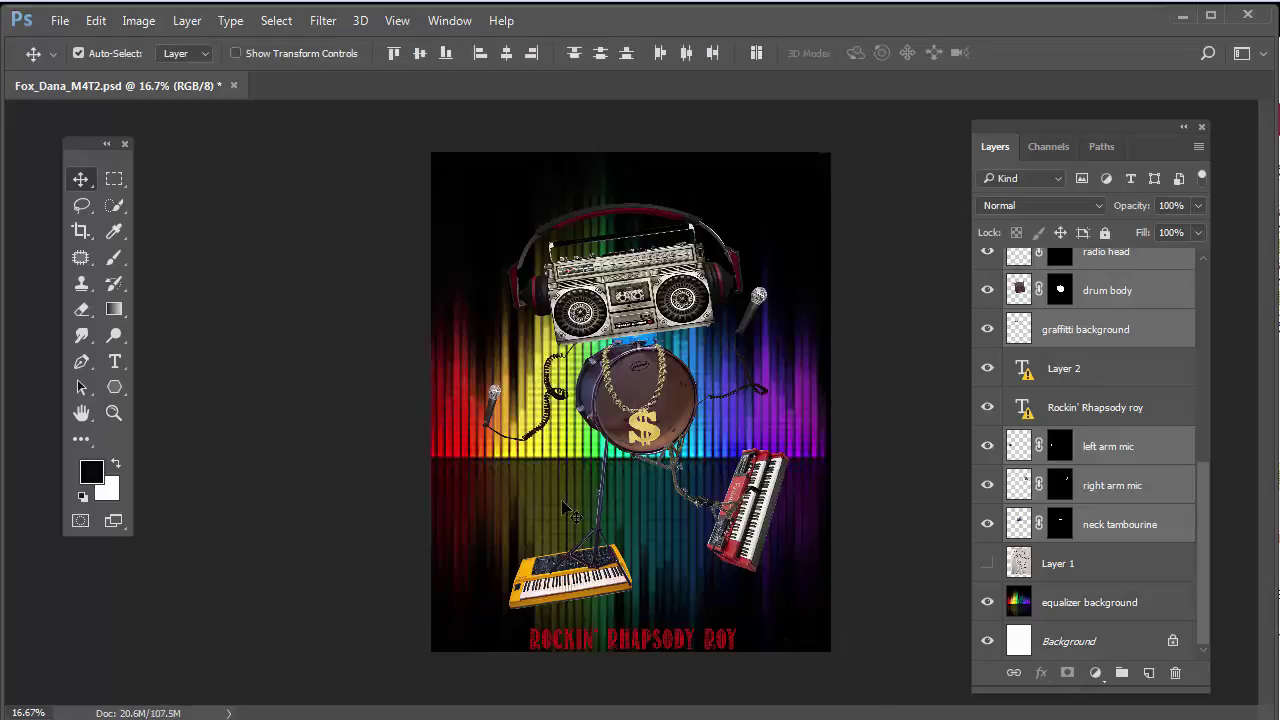
Drag the equalizer background layer about 0.54 in lower.
left_click(521, 505)
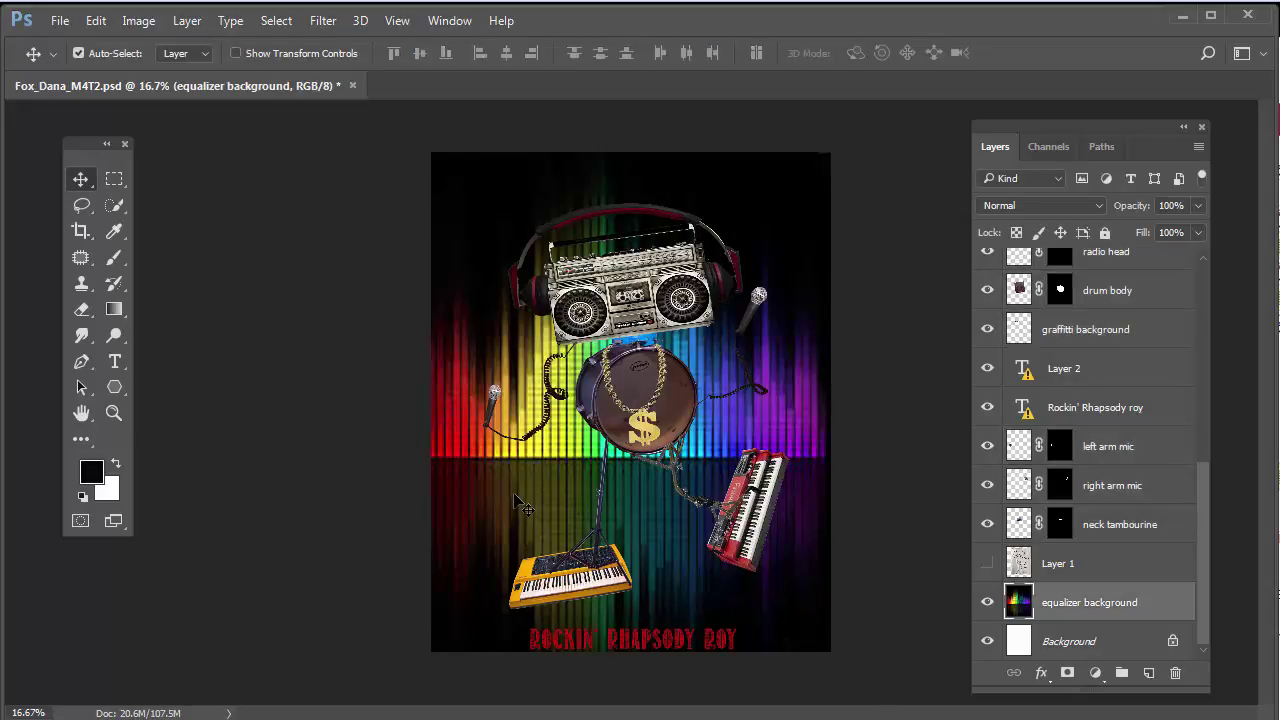
left_click_drag(514, 495, 517, 524)
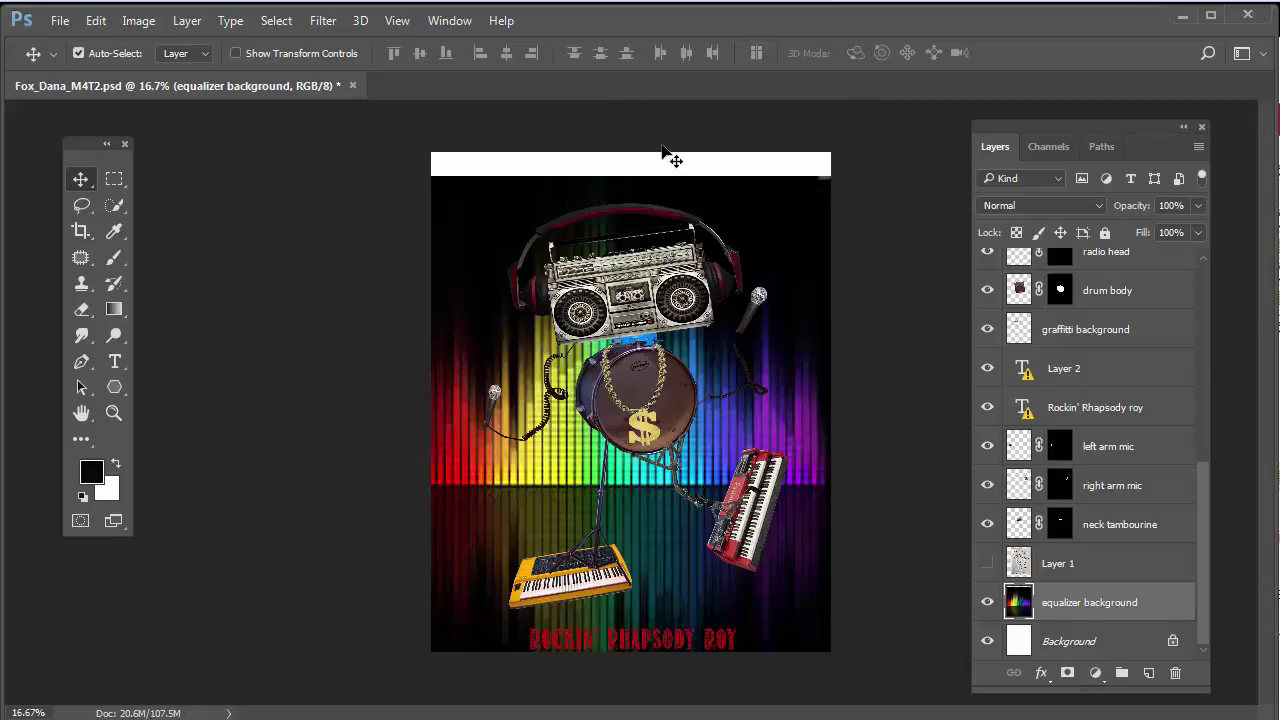
Select everything below the white top strip, content-aware fill it, and deselect.
left_click(116, 182)
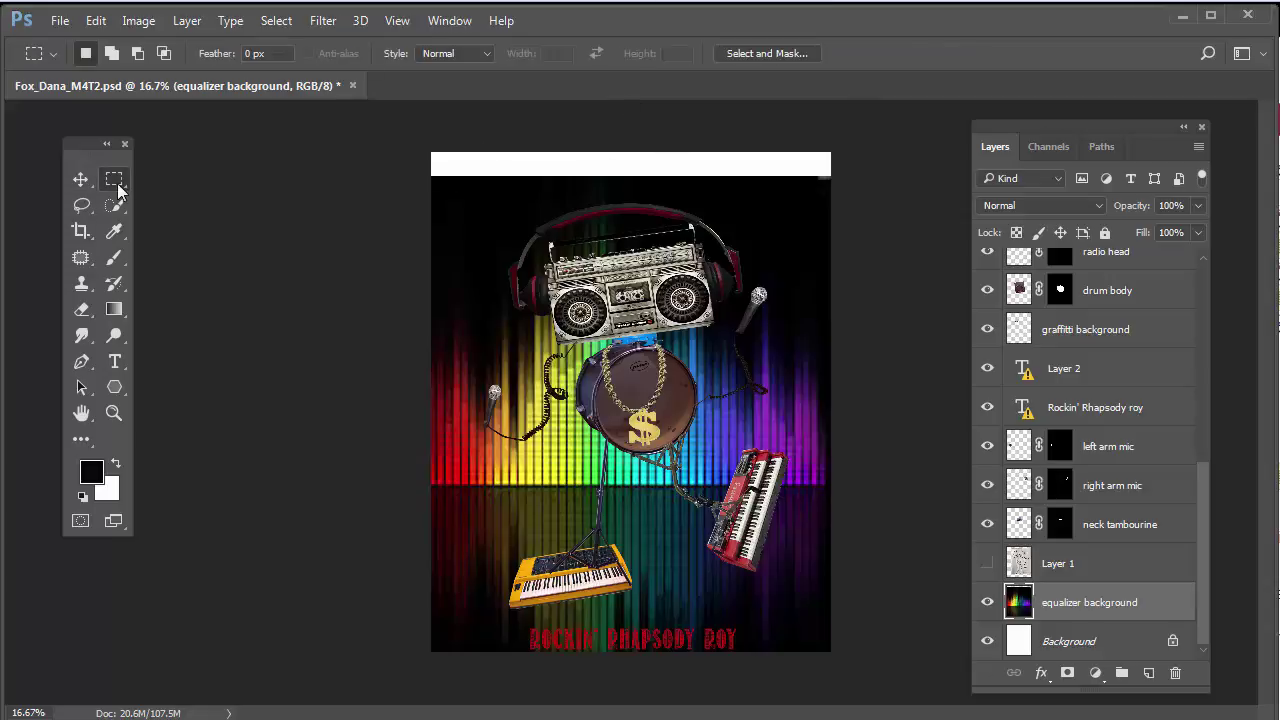
left_click_drag(428, 152, 865, 180)
key("ctrl+shift+i")
key("shift+F5")
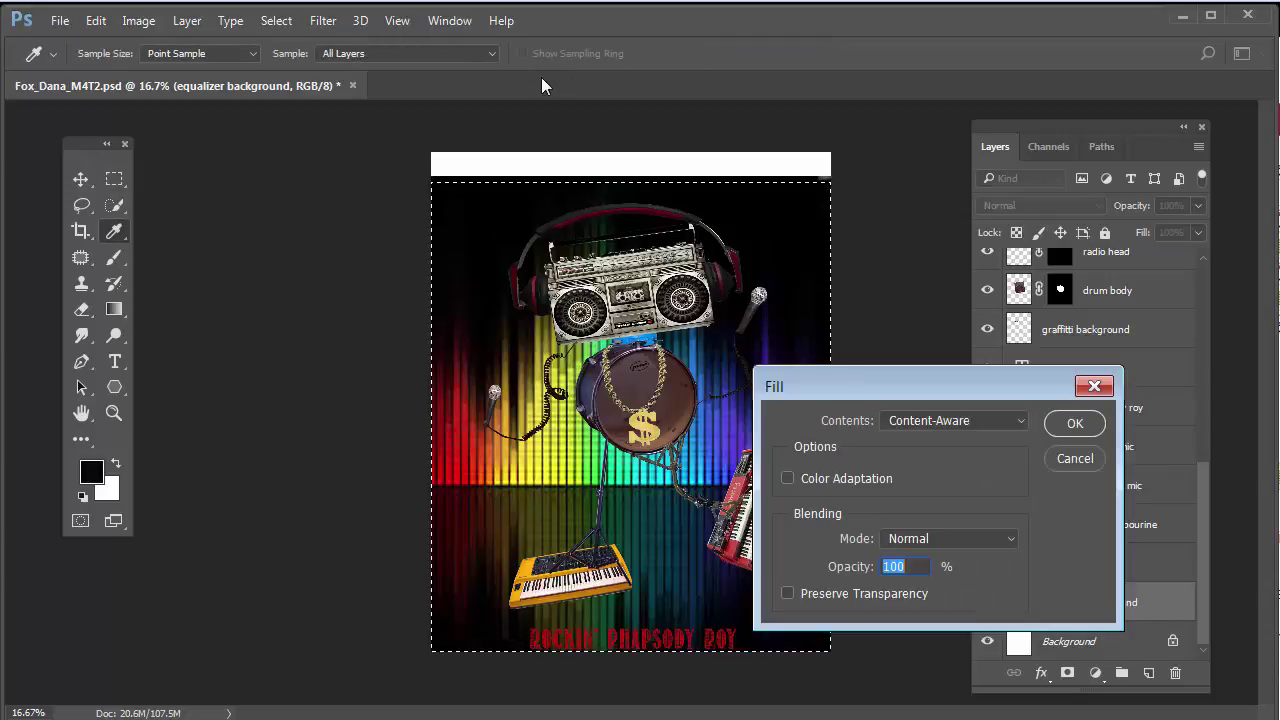
left_click_drag(941, 392, 962, 268)
left_click(1103, 298)
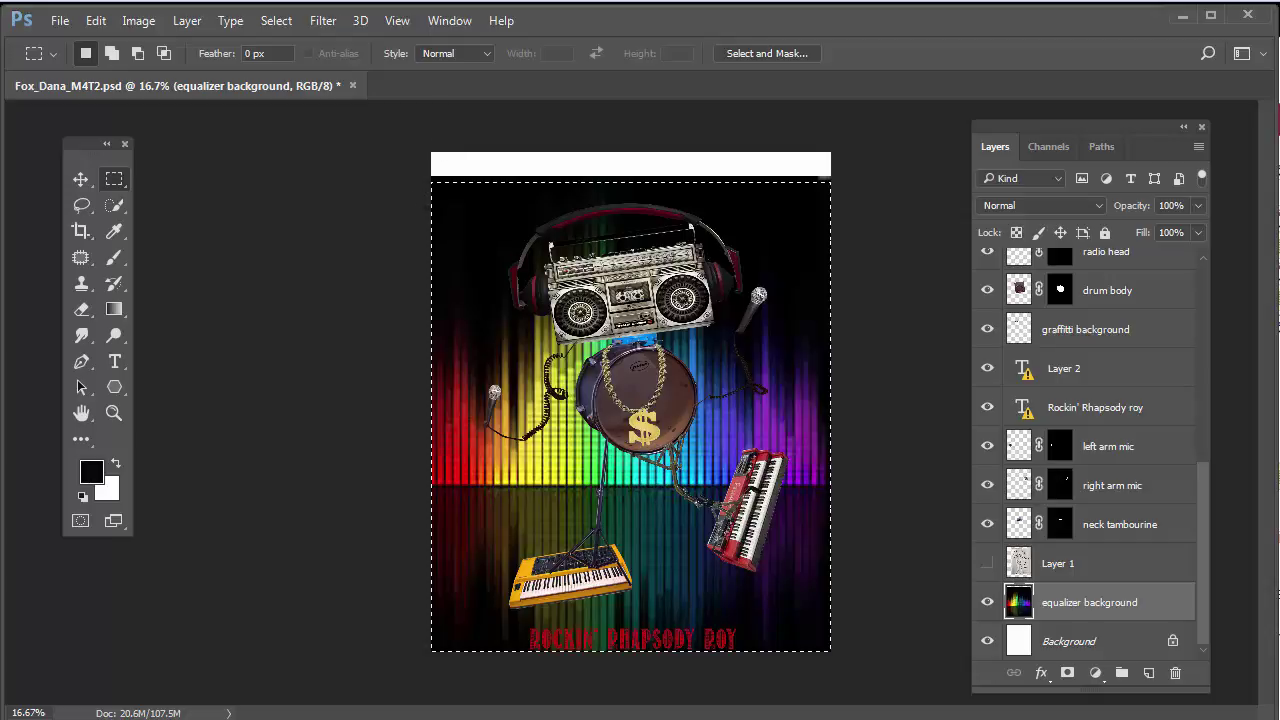
key("ctrl+d")
Marquee the white top strip and content-aware fill it with dark background.
left_click_drag(432, 153, 846, 182)
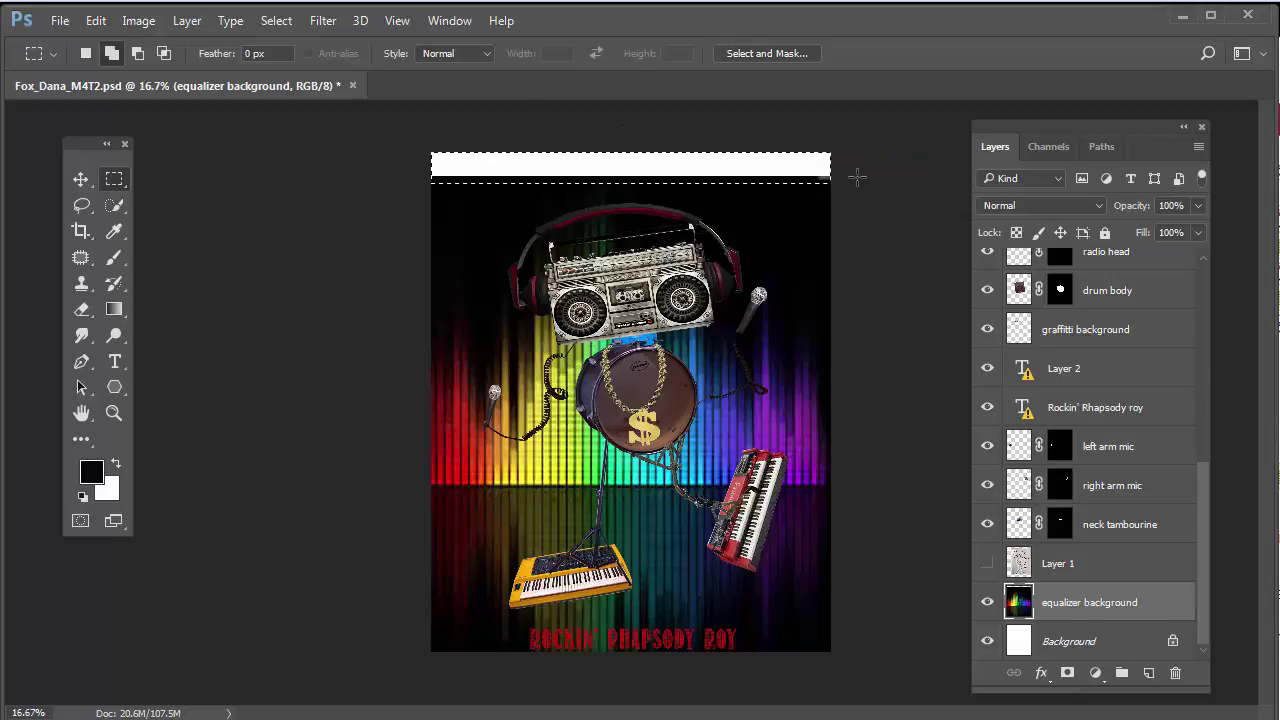
key("shift+F5")
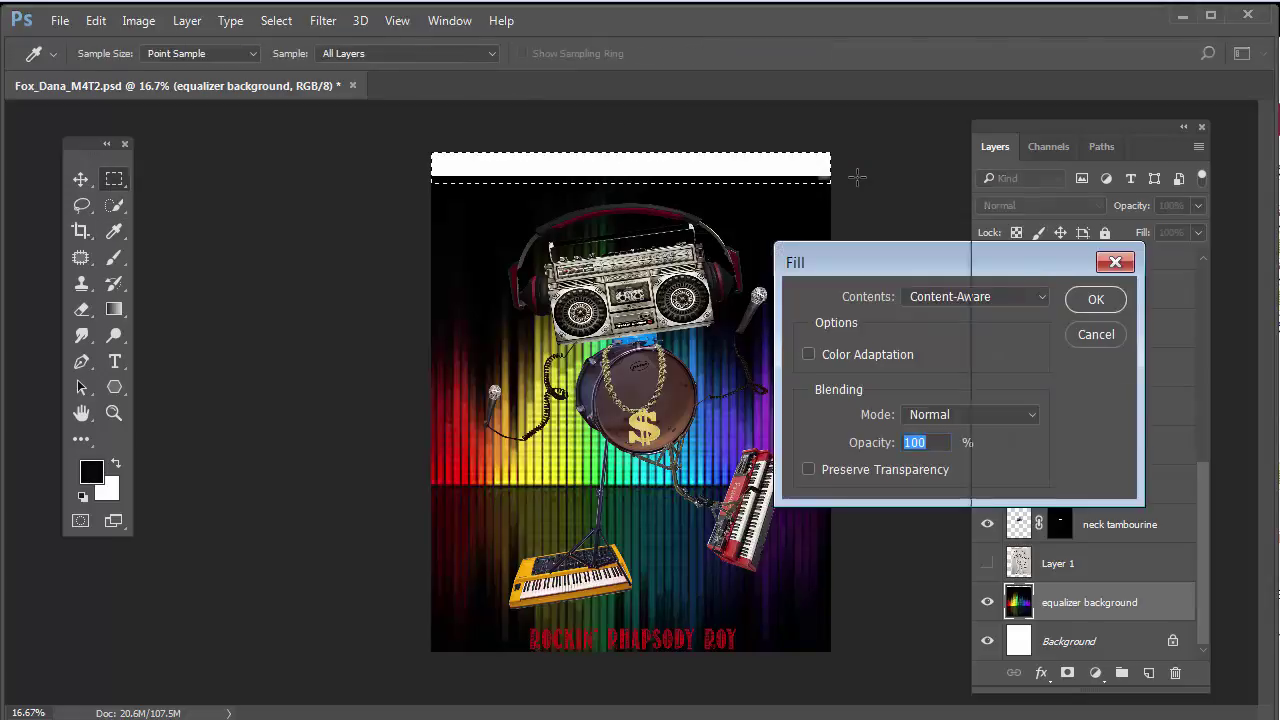
key("Return")
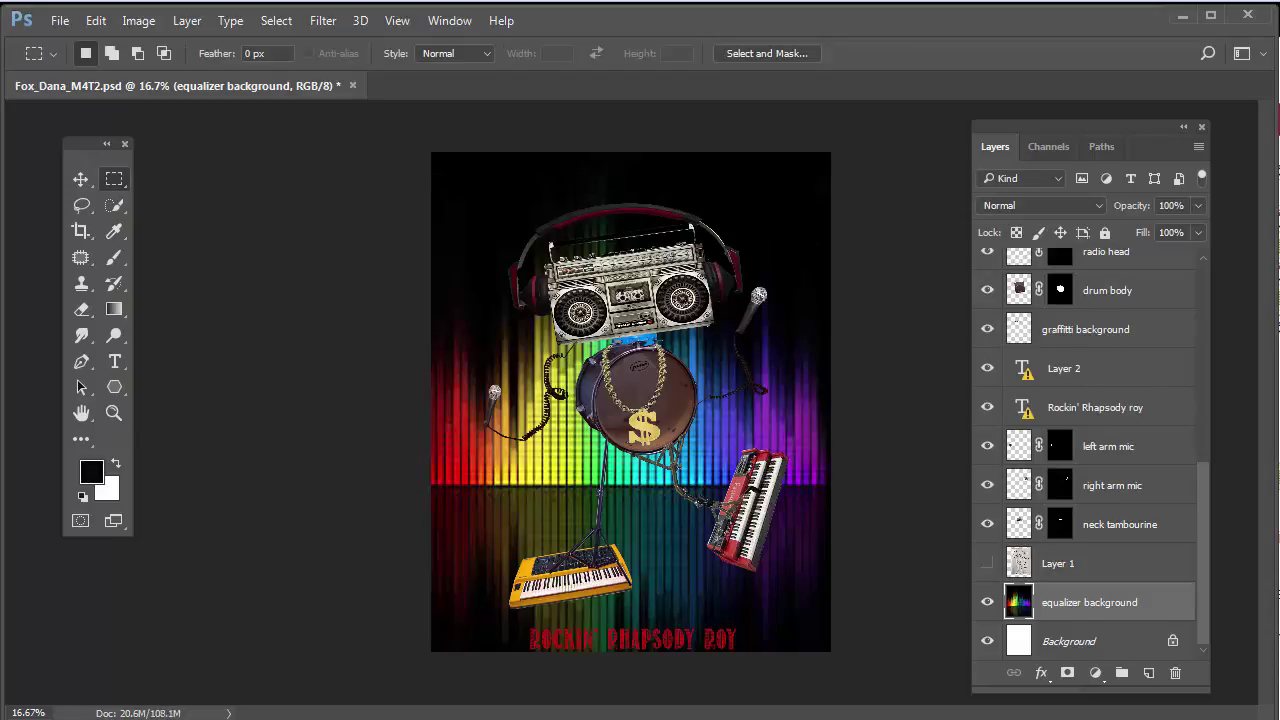
Move the ROCKIN' RHAPSODY ROY title to the top and scale it wider and taller, accepting the missing-font warning.
left_click(80, 179)
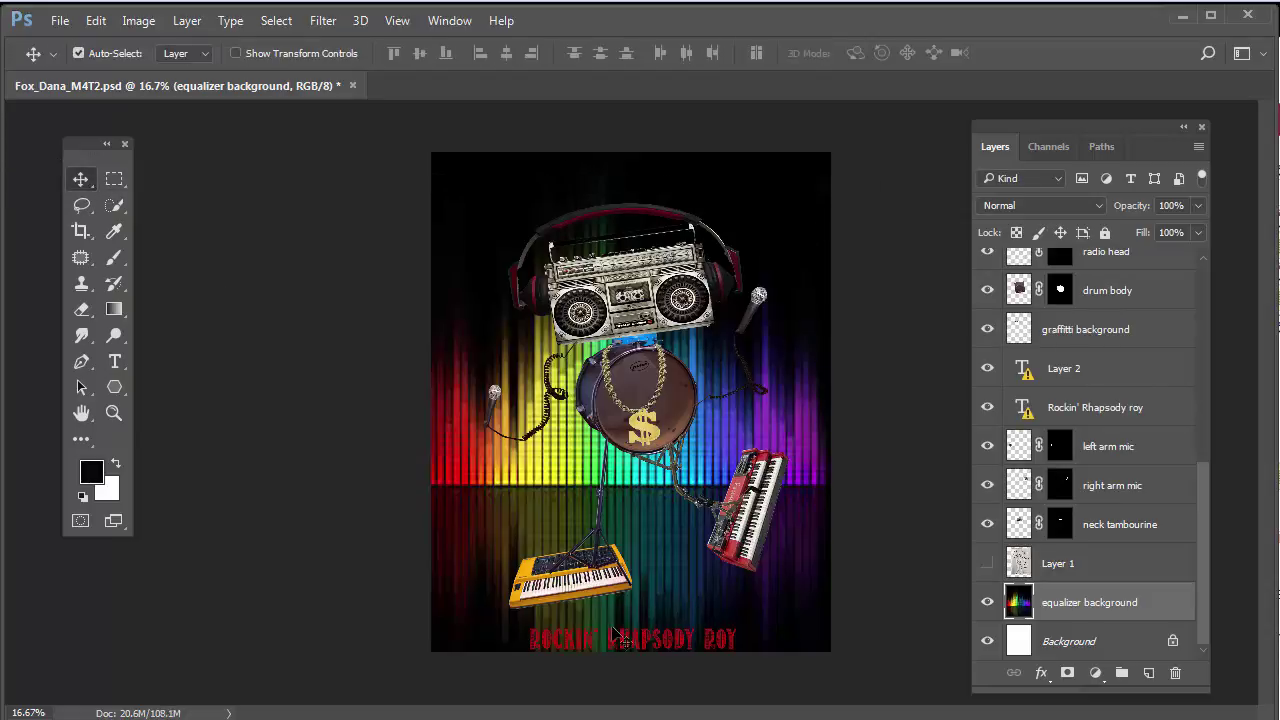
left_click_drag(630, 641, 640, 212)
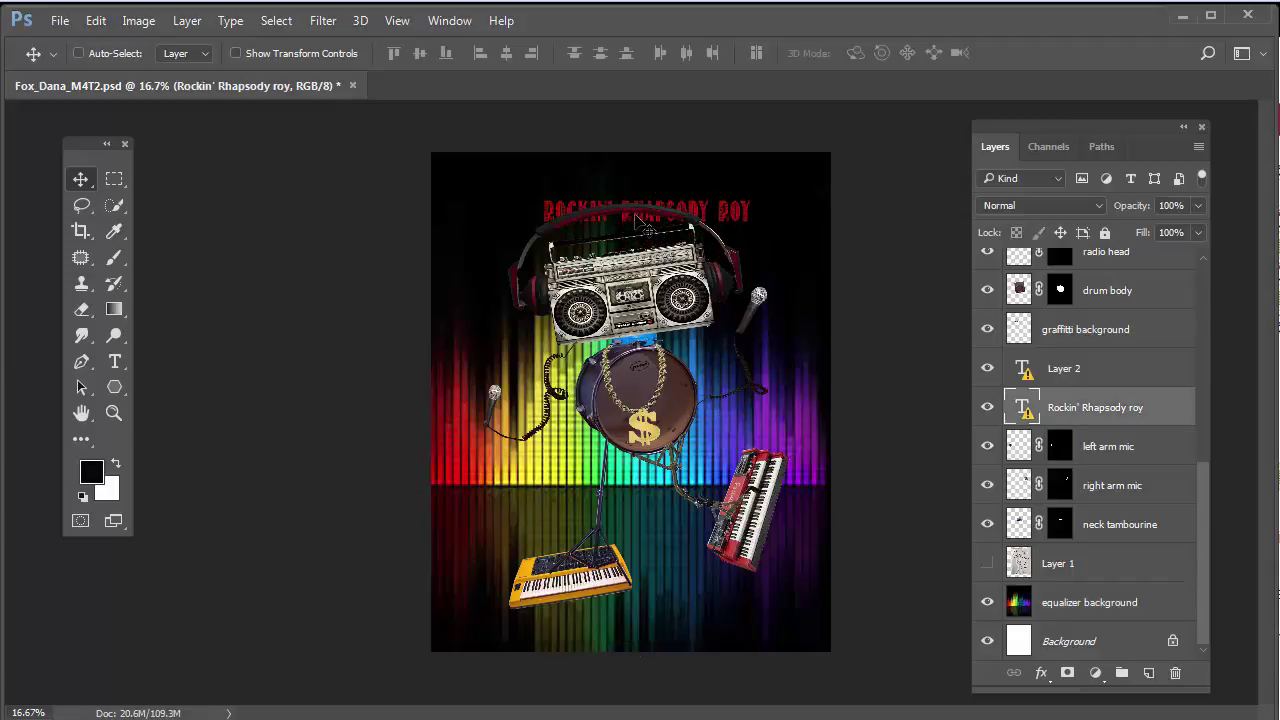
key("ctrl+t")
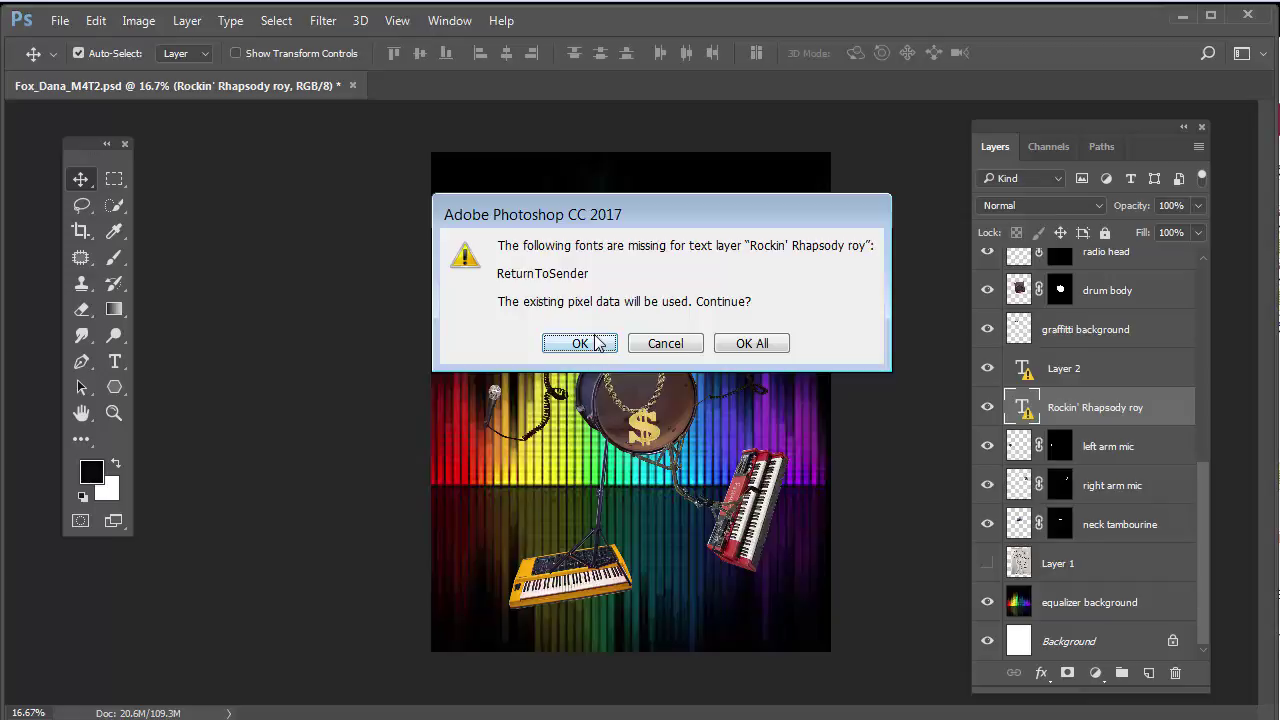
left_click(580, 343)
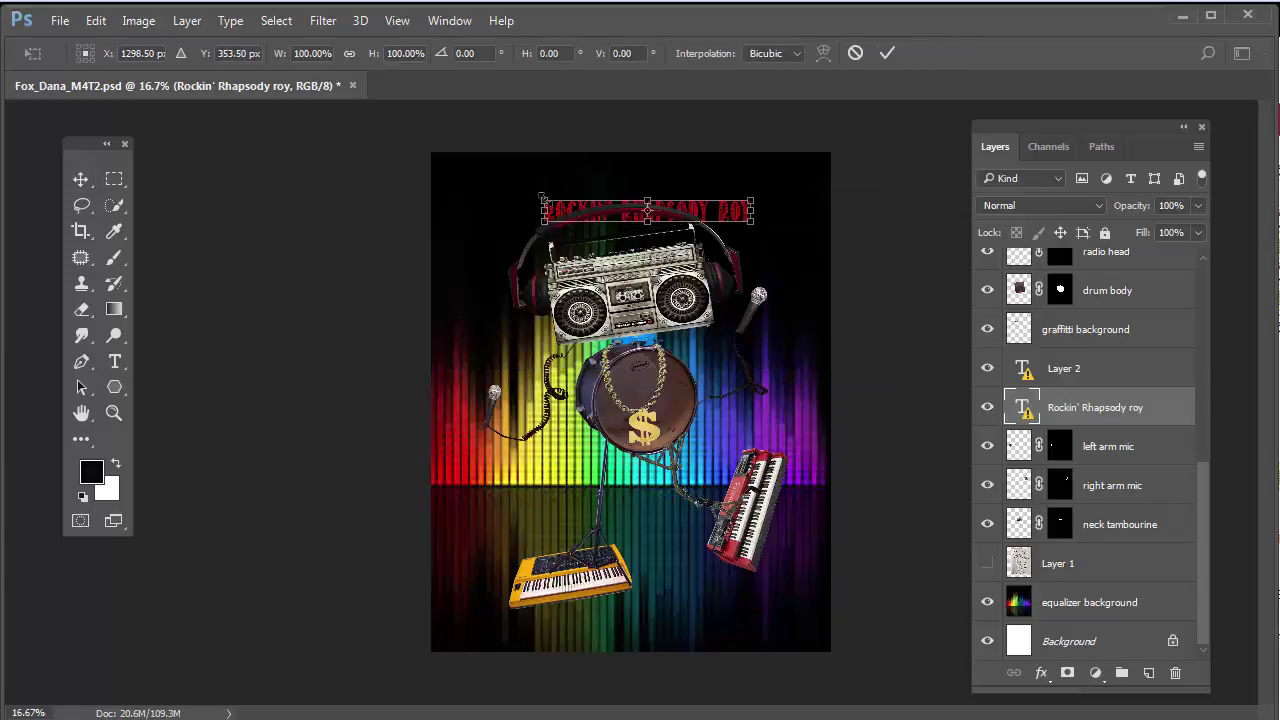
left_click_drag(541, 196, 472, 181)
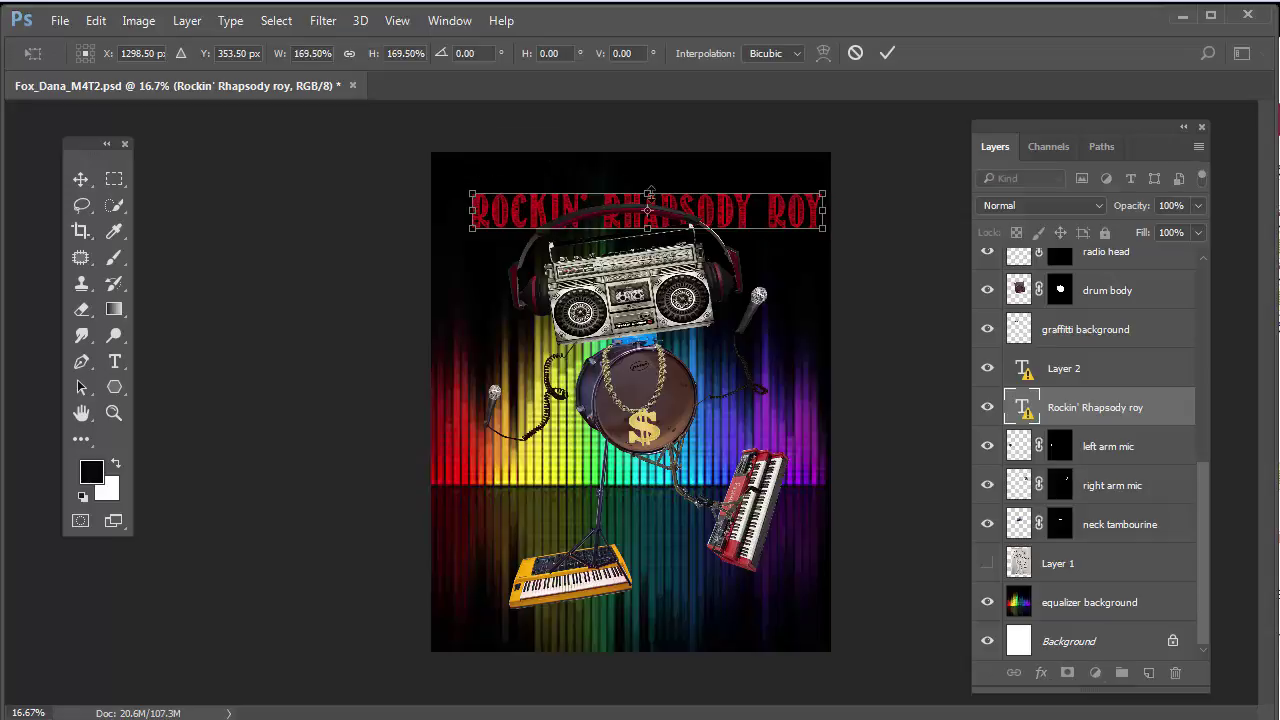
mouse_move(648, 193)
left_mouse_down()
mouse_move(652, 172)
mouse_move(640, 169)
left_mouse_up()
key("Return")
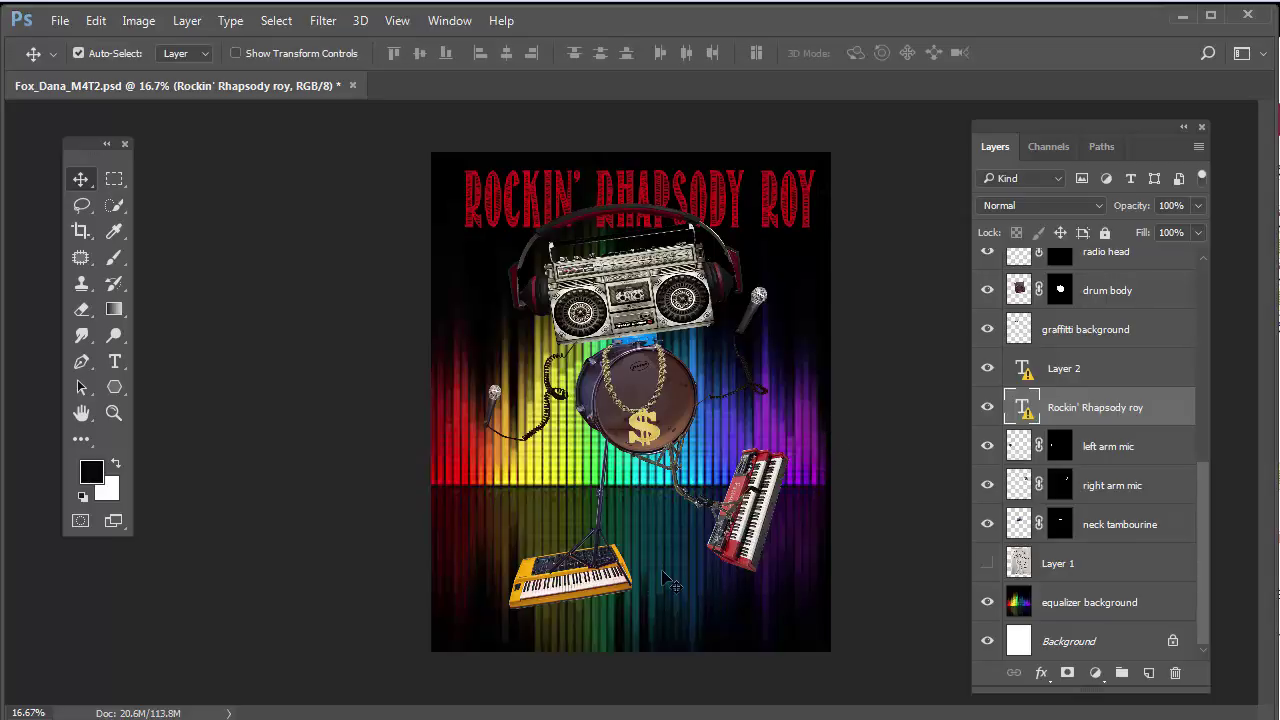
Marquee-select the lower floor area of the poster.
left_click(897, 523)
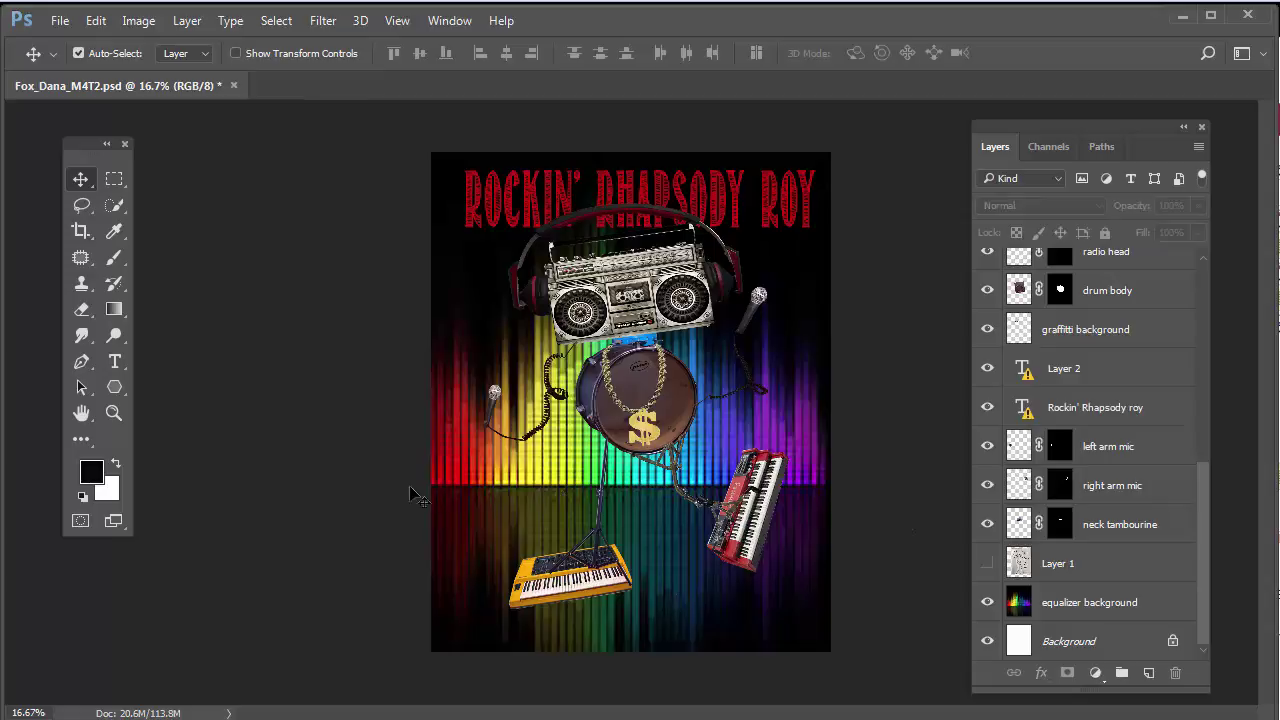
left_click(114, 179)
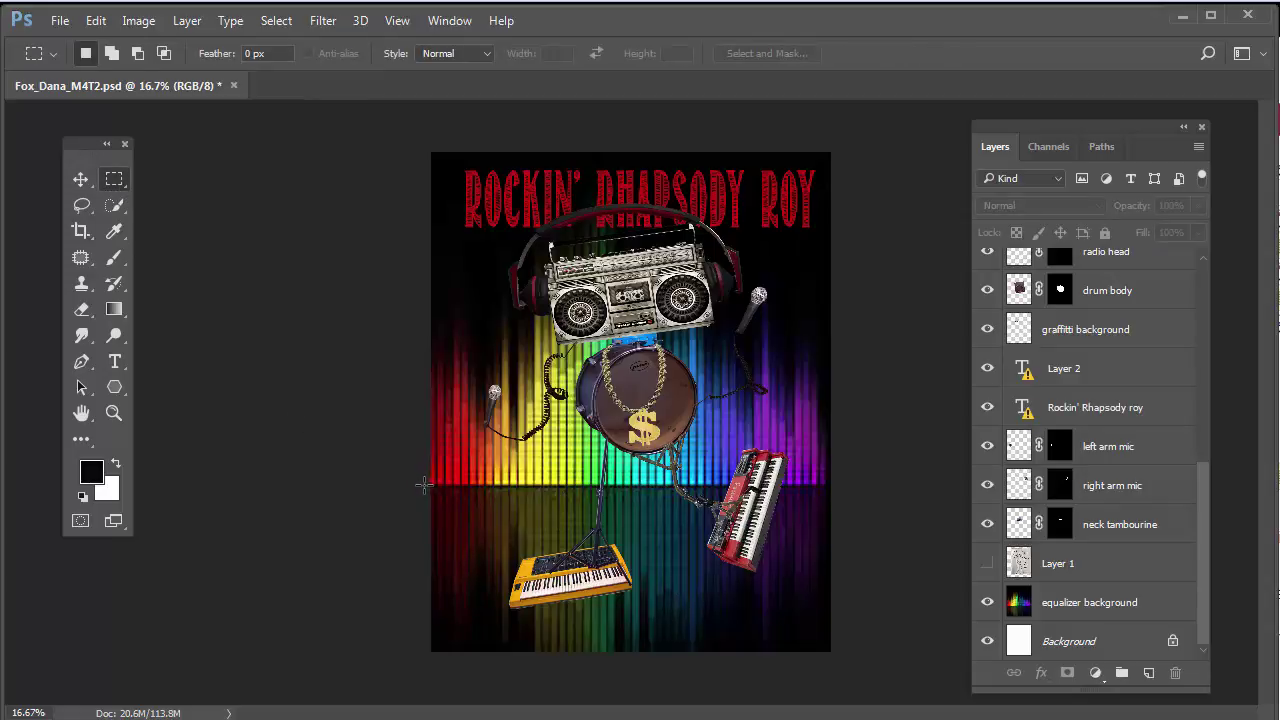
left_click_drag(424, 484, 836, 658)
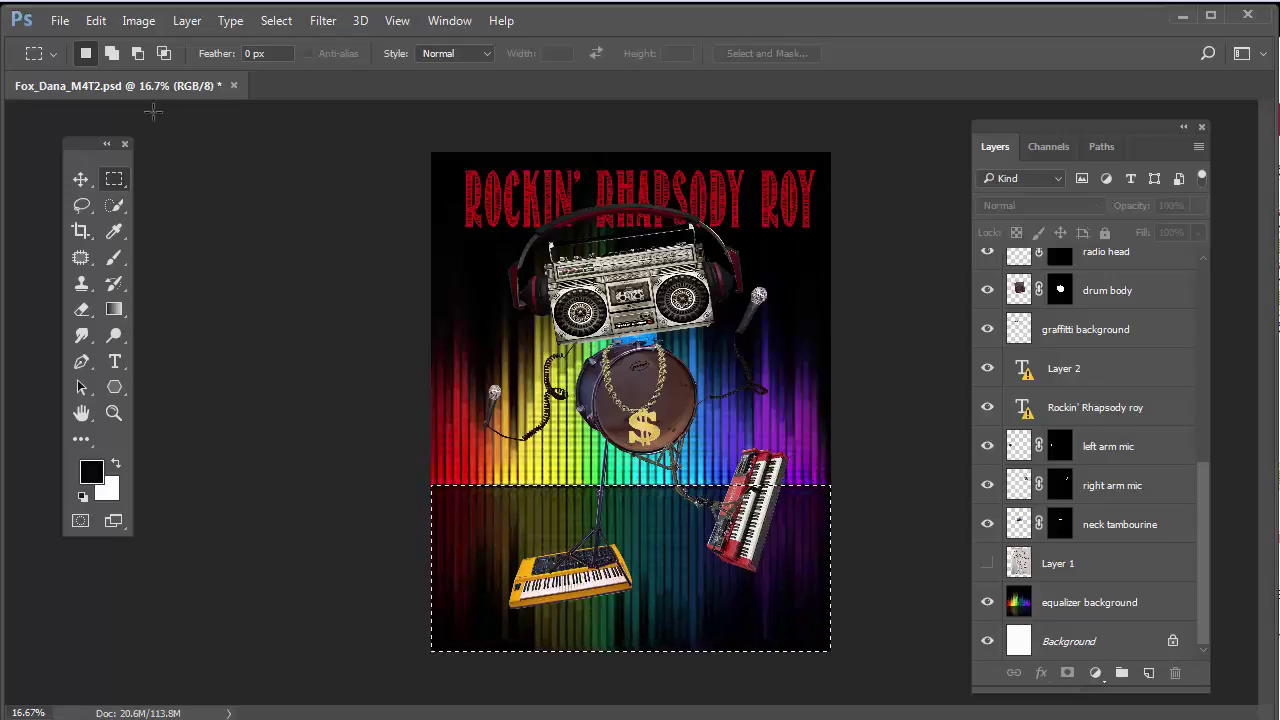
Apply a Perspective transform to the equalizer background floor, widening its bottom into a trapezoid.
left_click(95, 20)
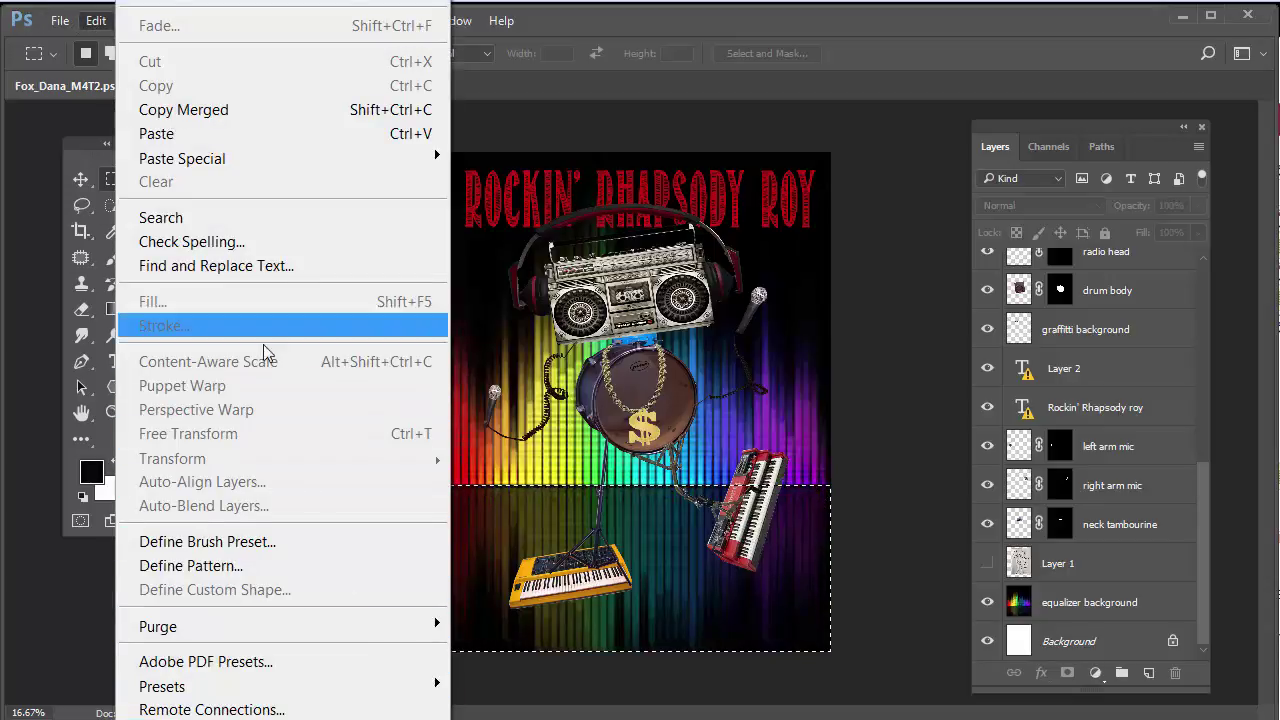
left_click(1090, 602)
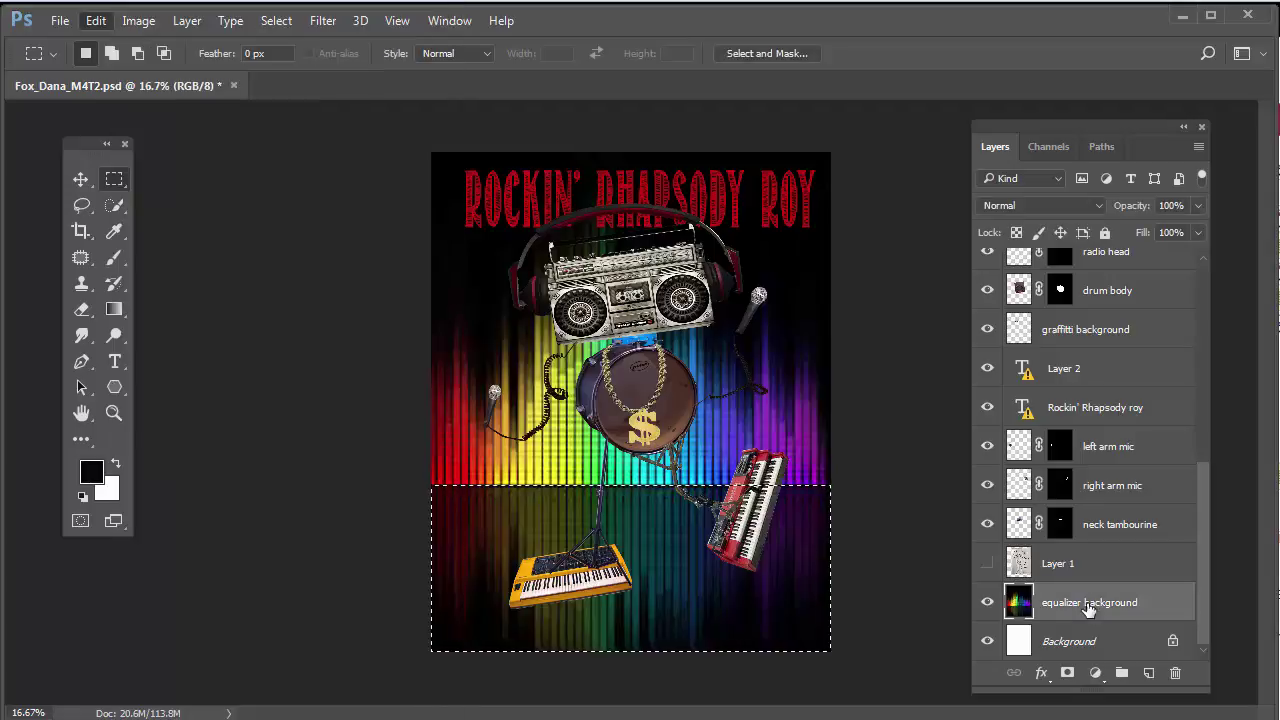
left_click(96, 20)
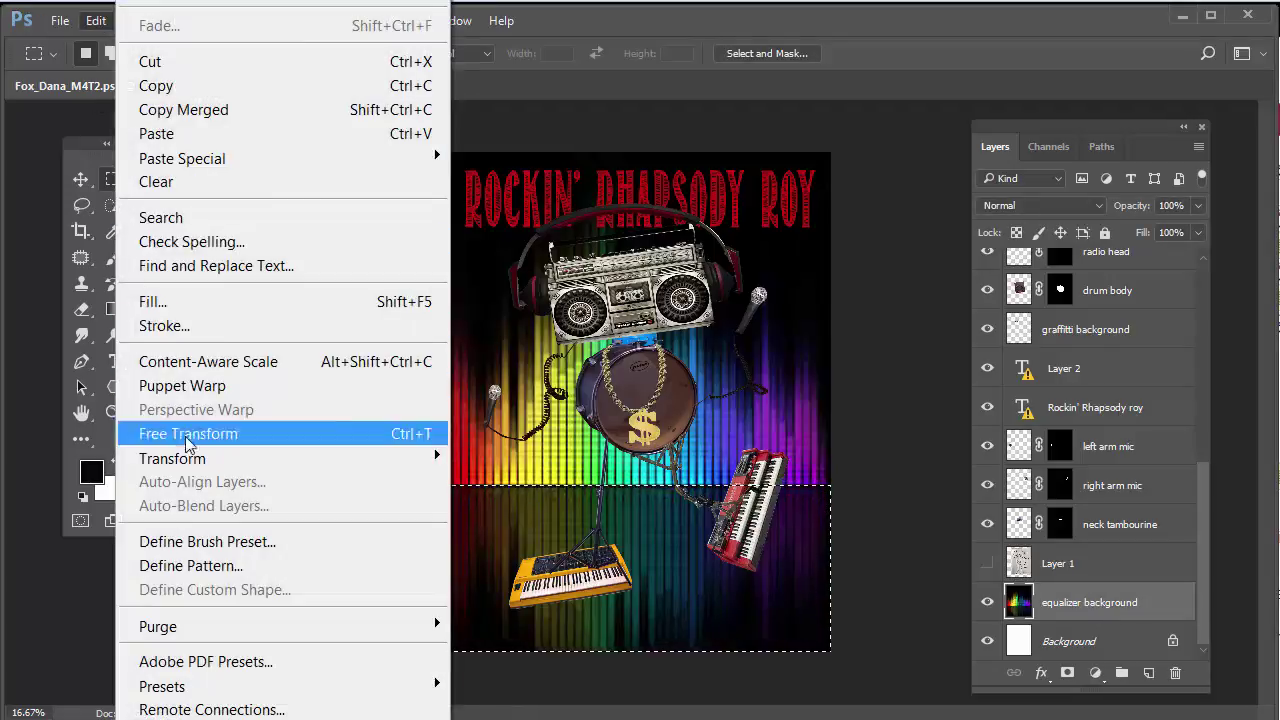
mouse_move(212, 466)
left_click(569, 590)
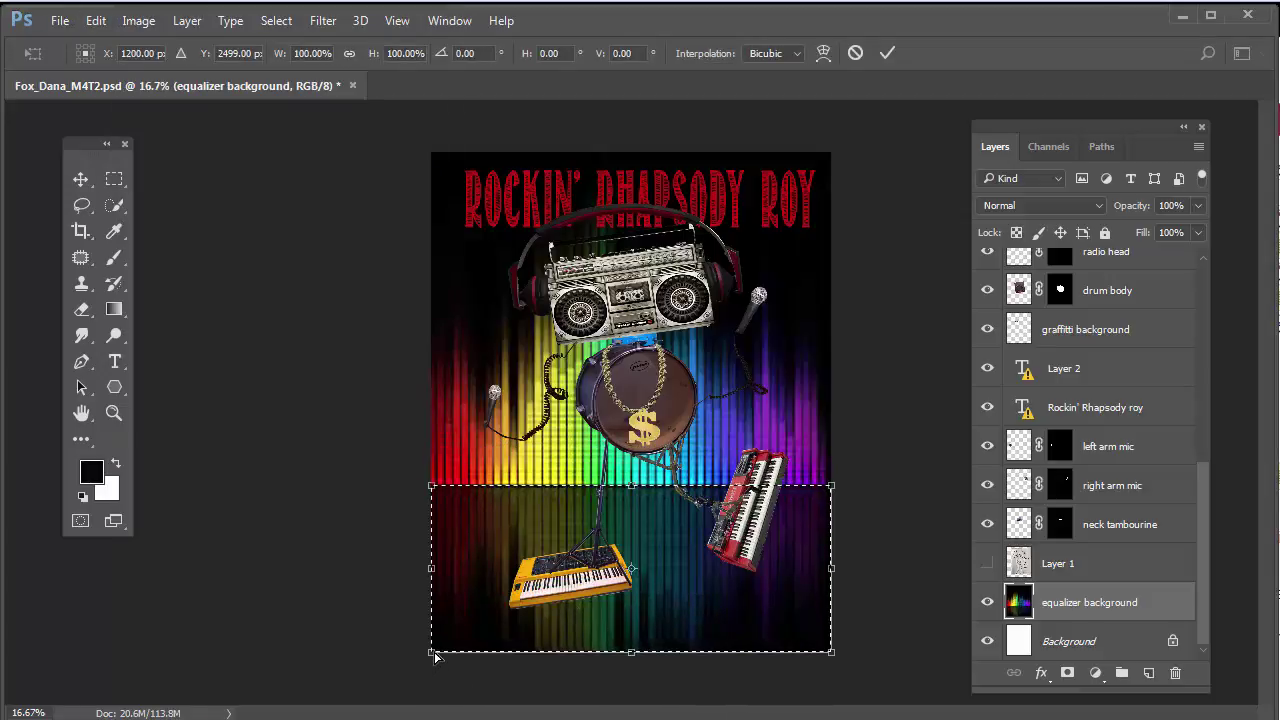
left_click_drag(434, 654, 300, 652)
key("Return")
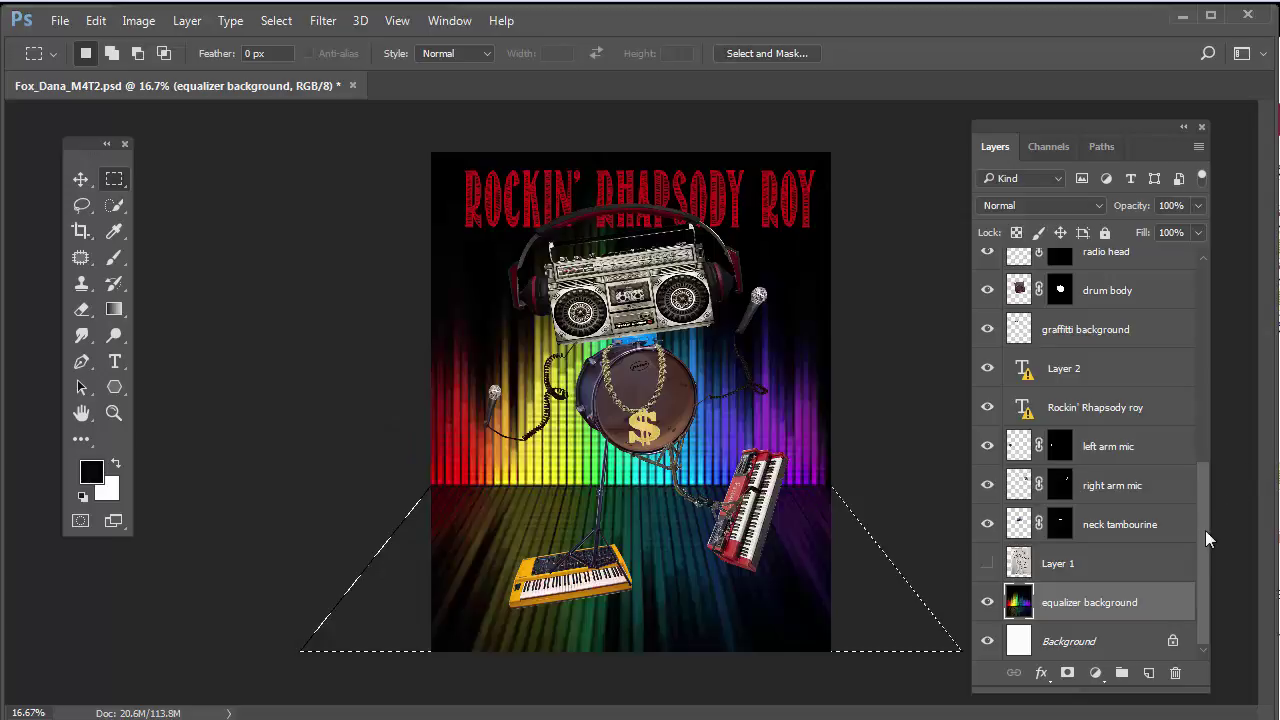
left_click_drag(1205, 530, 1186, 300)
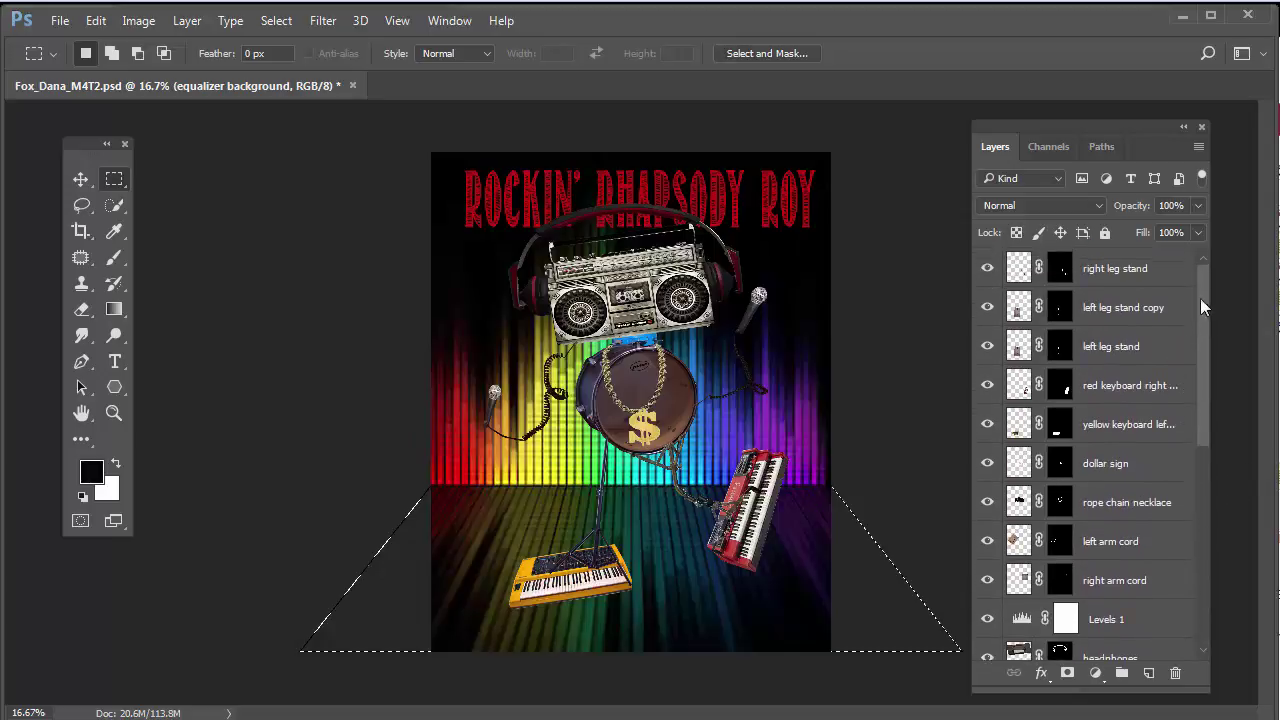
Check the Channels panel, then toggle Levels 1 off and on to compare its effect.
left_click(1044, 148)
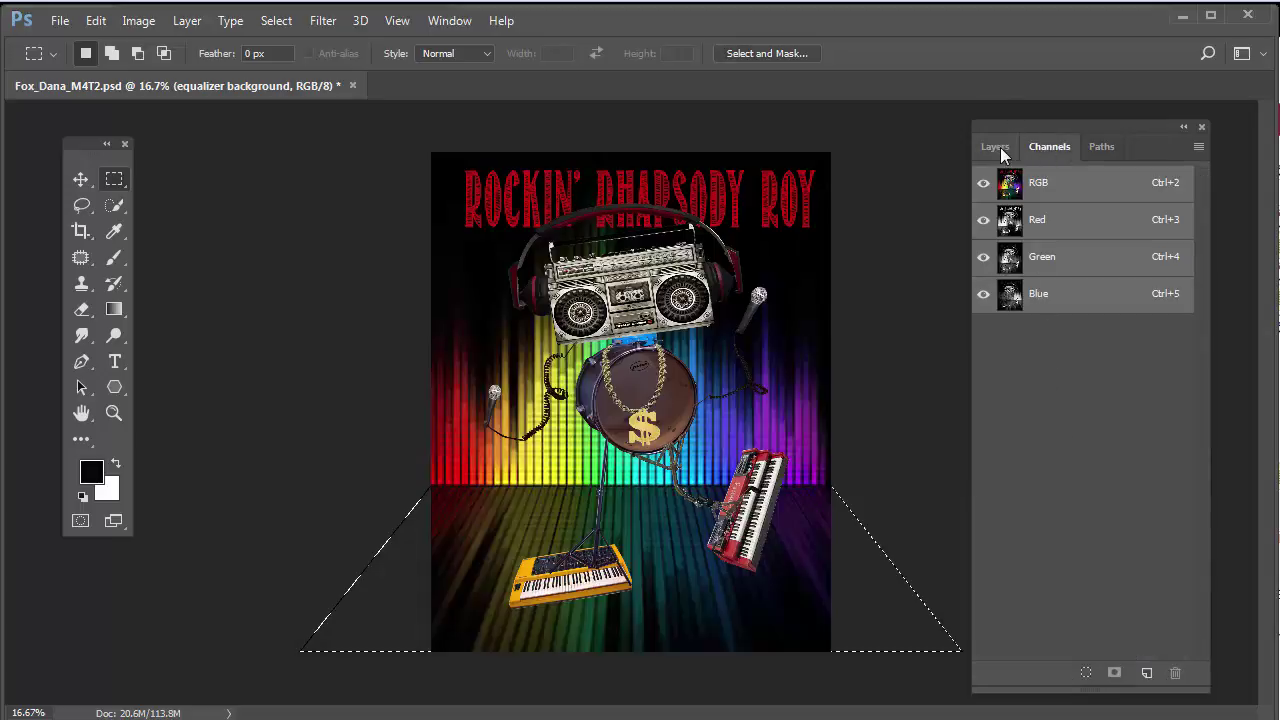
left_click(1000, 147)
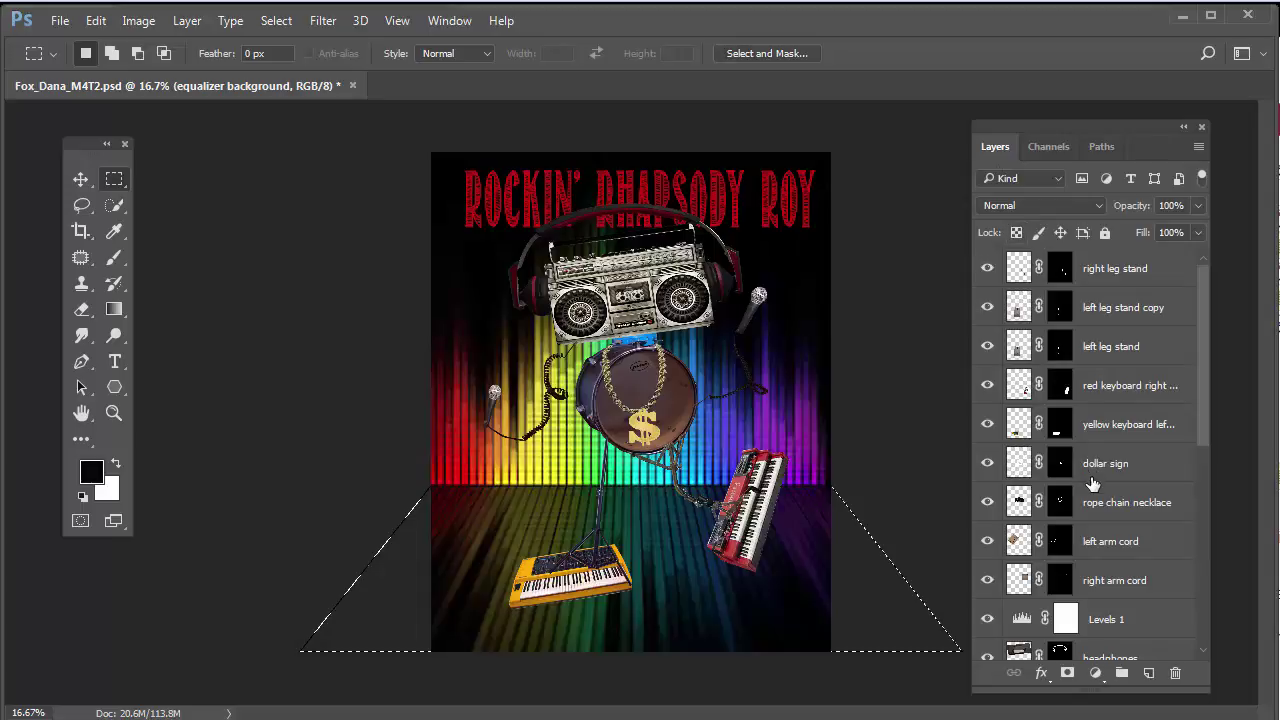
scroll(1093, 484, "down", 3)
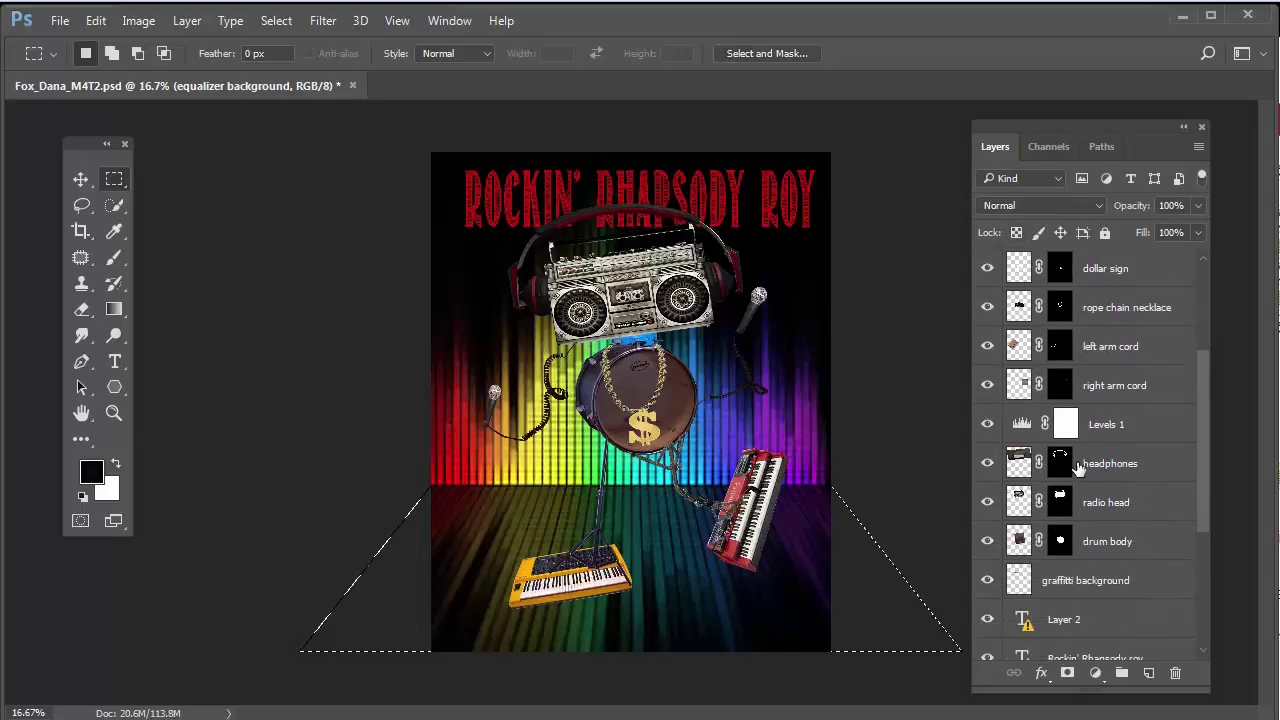
left_click(986, 425)
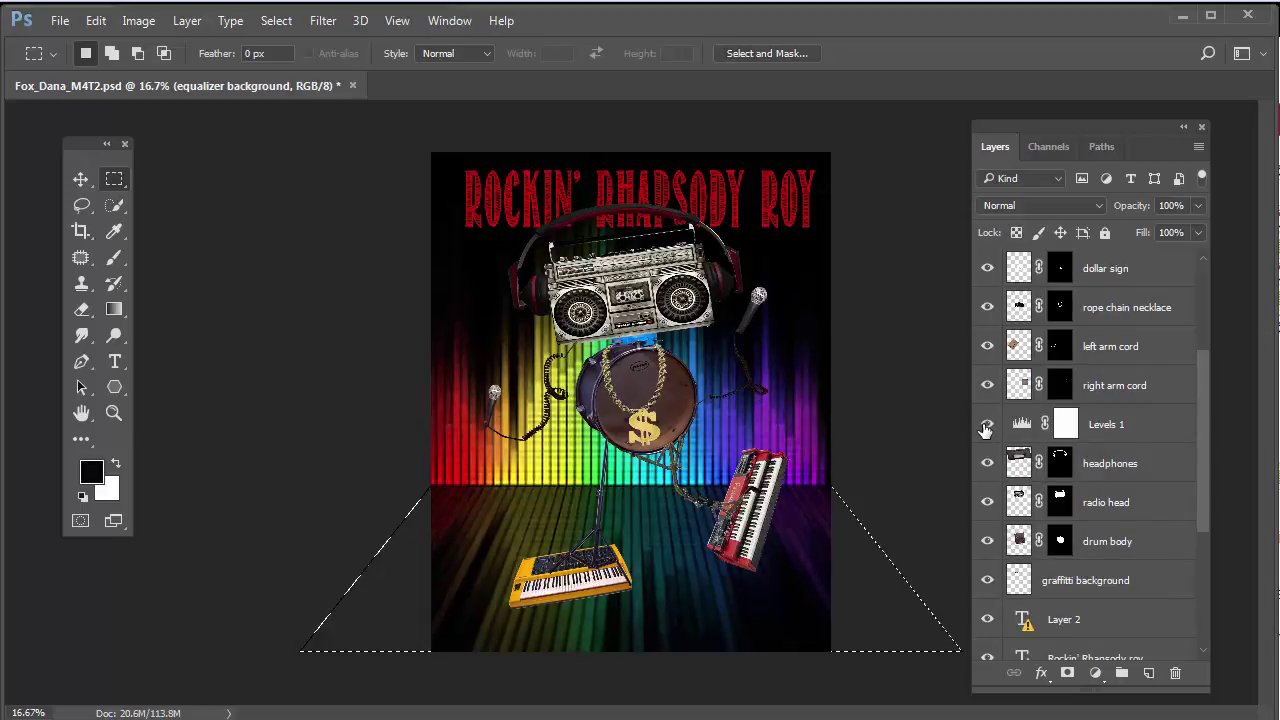
left_click(986, 425)
Clip Levels 1 to the headphones layer and hide the headphones to check it.
mouse_move(1127, 455)
left_mouse_down()
mouse_move(1150, 437)
mouse_move(1124, 438)
left_mouse_up()
left_click(1124, 438, "alt")
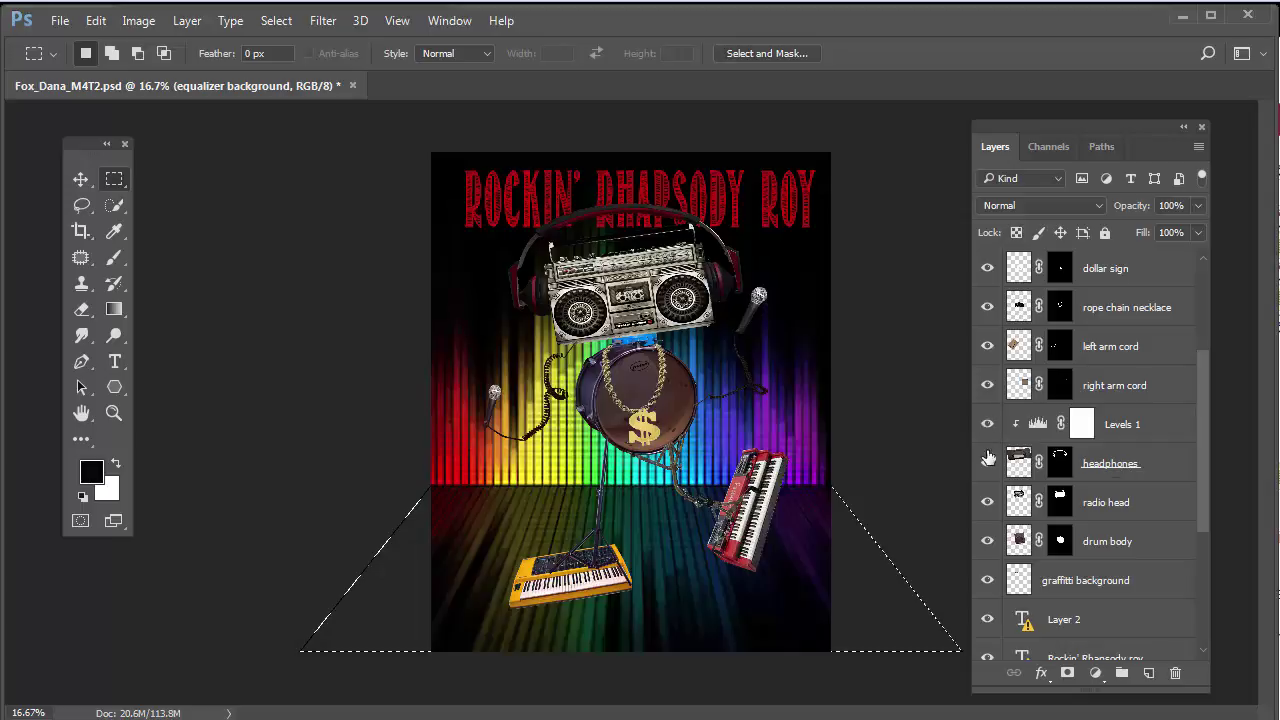
left_click(986, 464)
Lower the Levels 1 white input to 100, then toggle Levels 1 to compare before and after.
left_click(986, 464)
double_click(1038, 424)
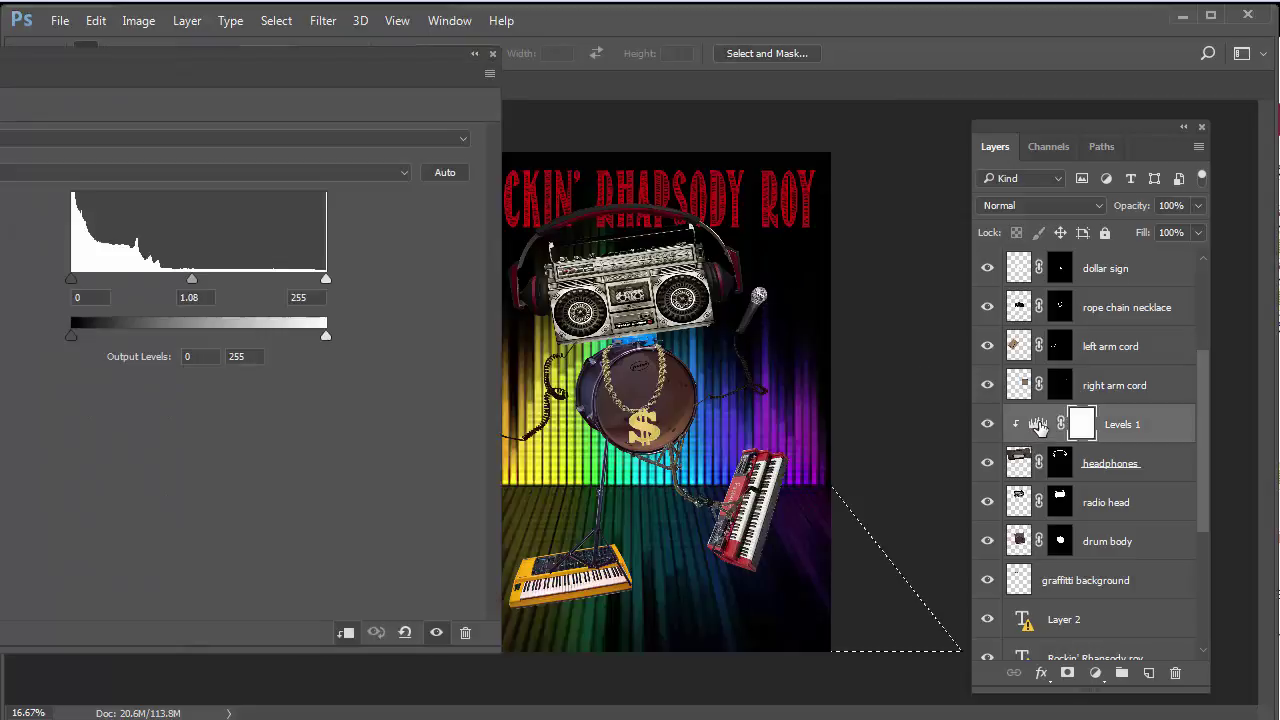
left_click_drag(349, 65, 1045, 411)
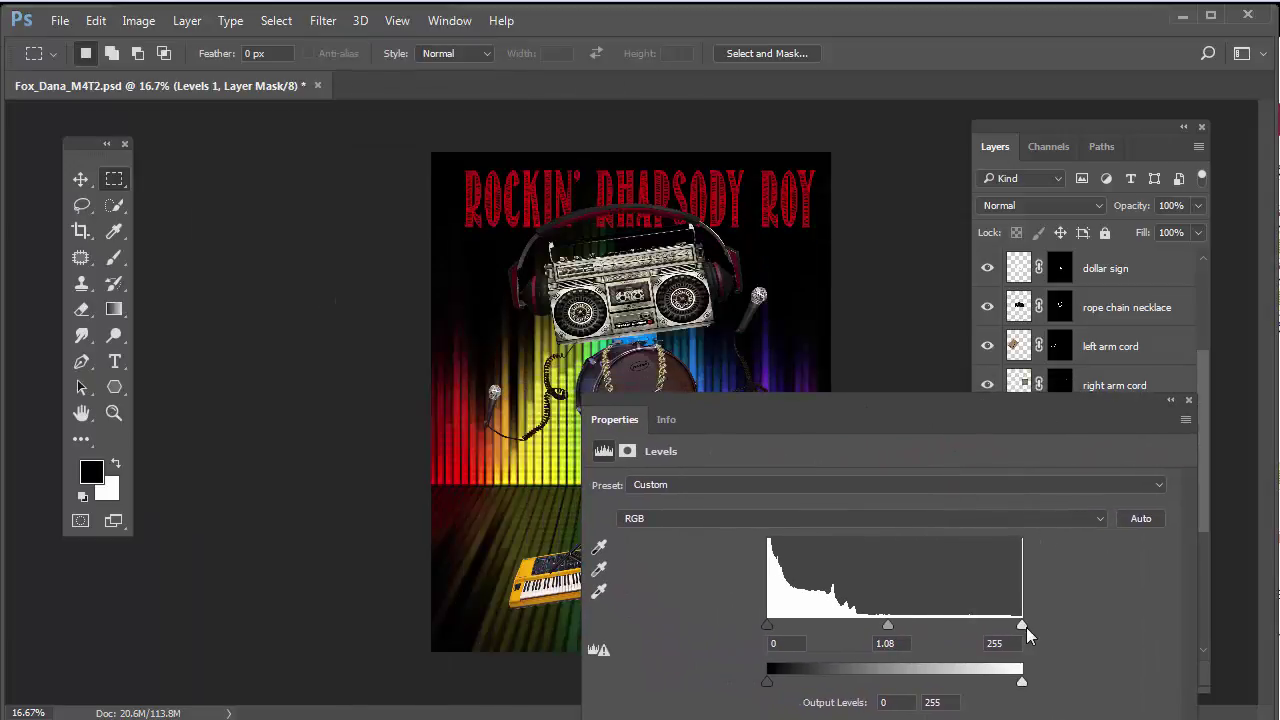
left_click_drag(1027, 632, 866, 610)
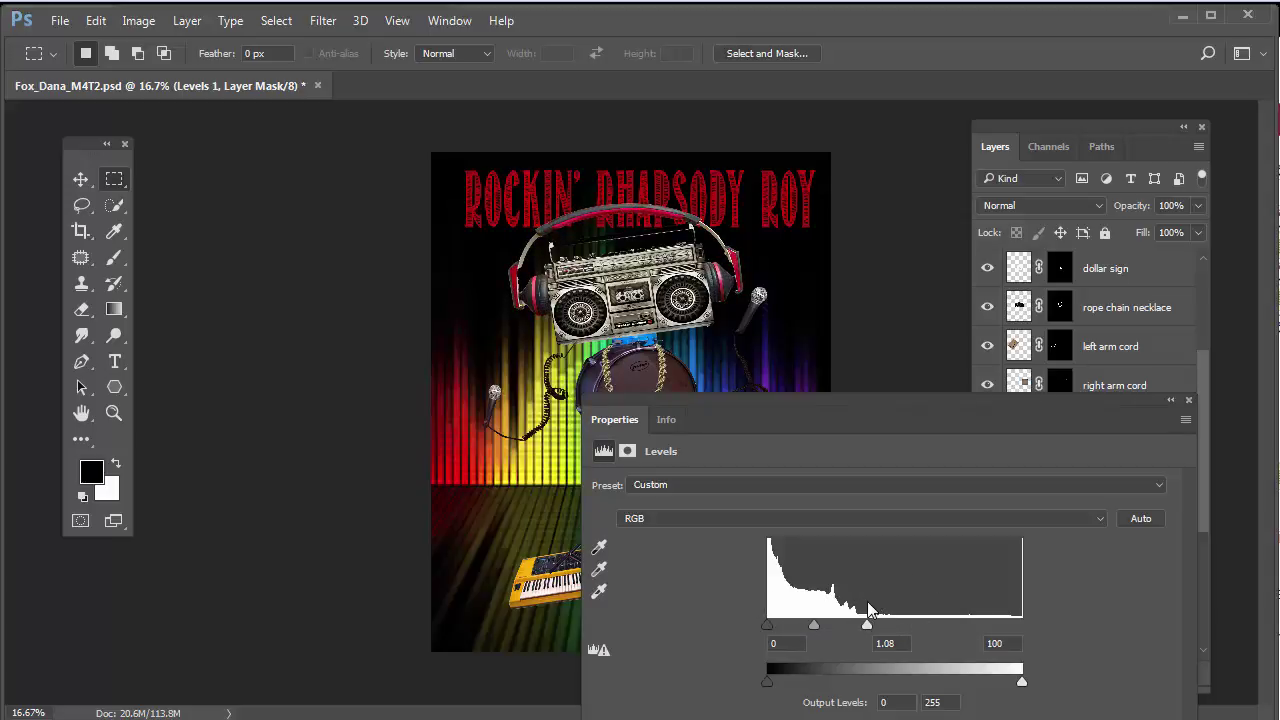
left_click(1188, 399)
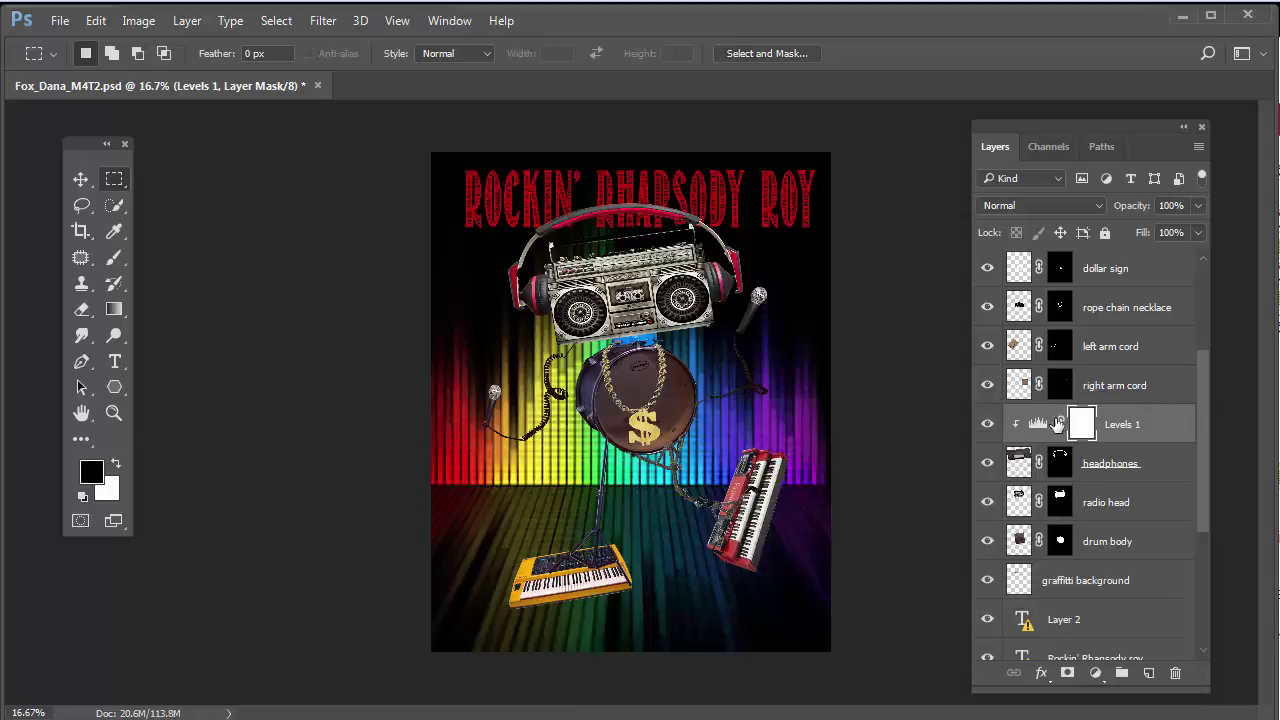
left_click(987, 424)
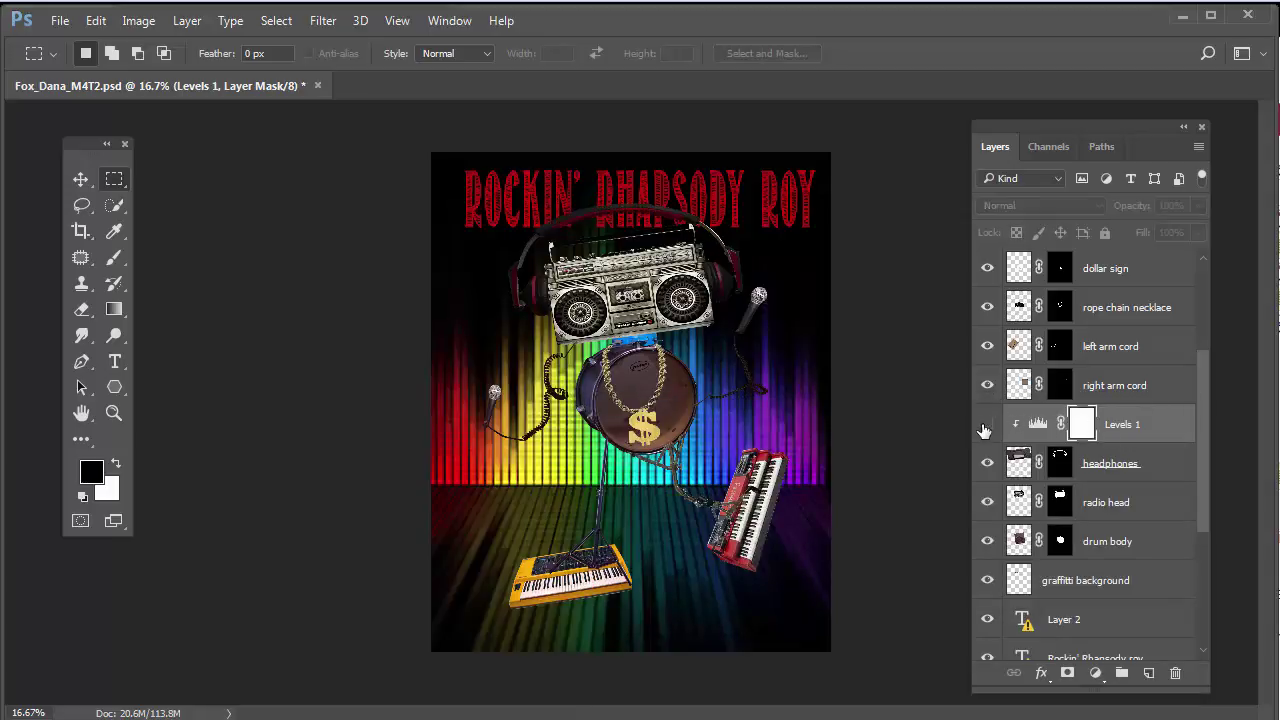
left_click(985, 425)
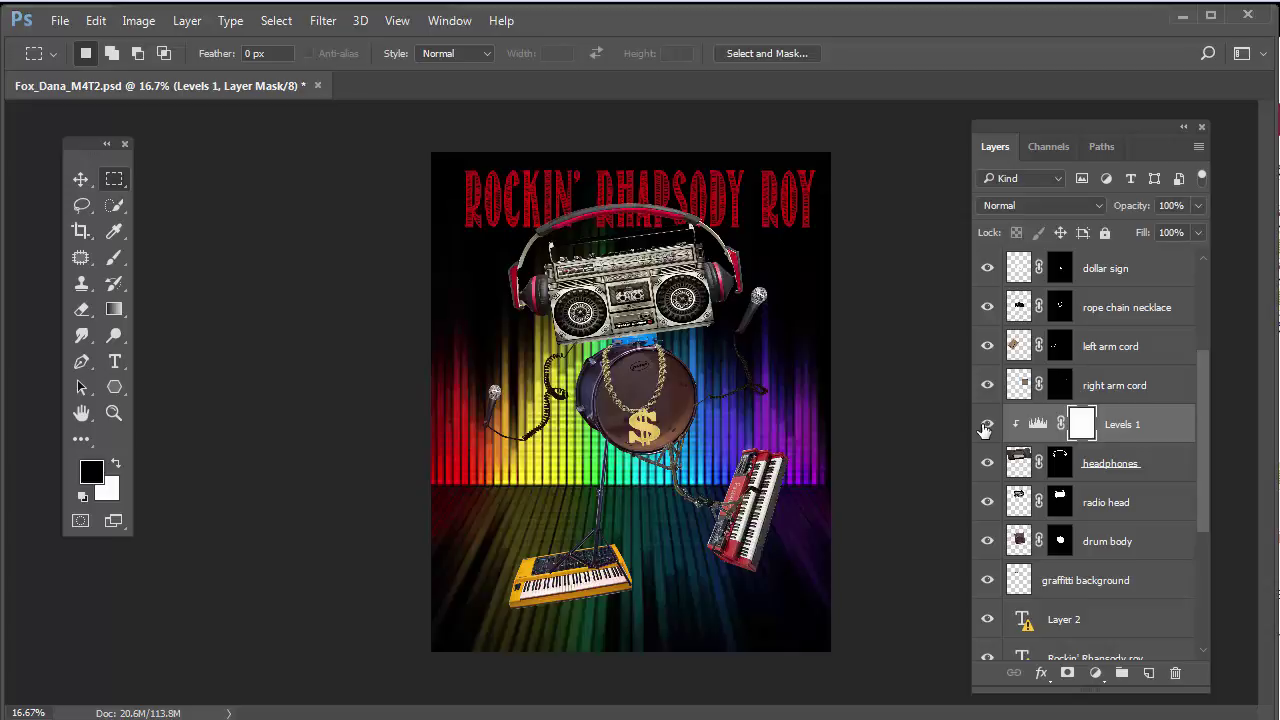
Select the right arm mic layer and add a Levels 2 adjustment layer above it.
left_click(84, 182)
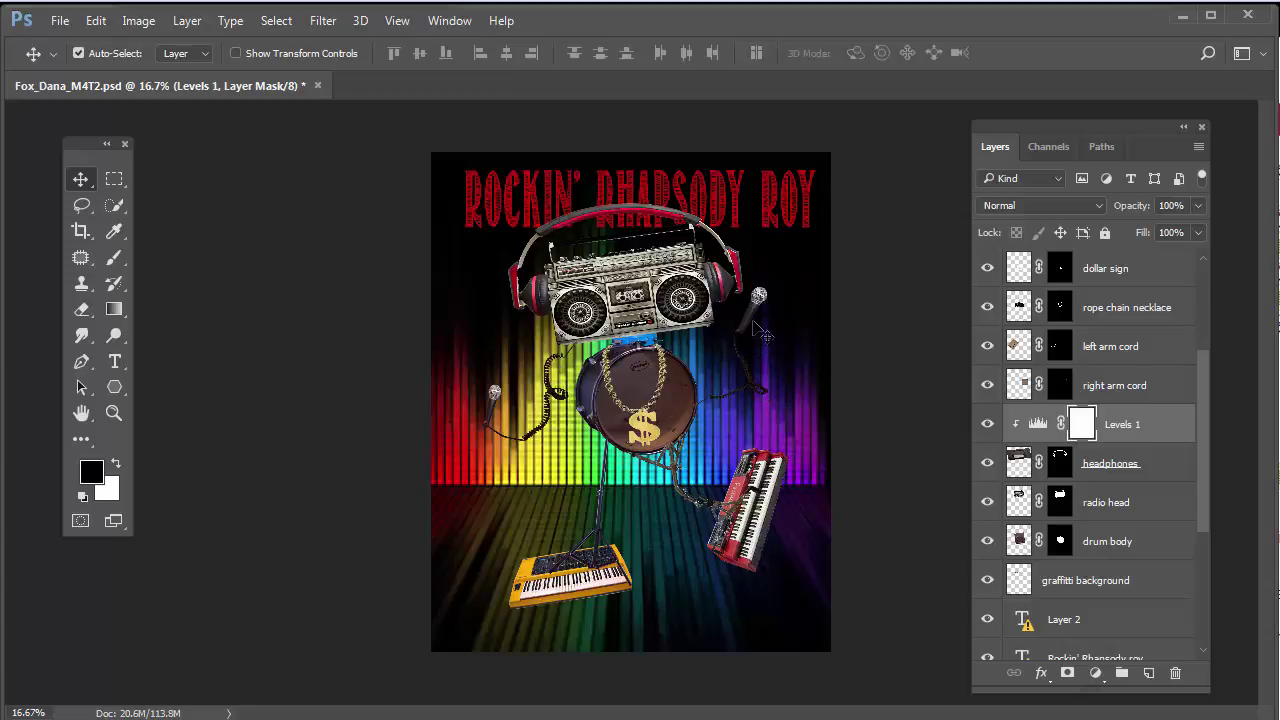
left_click(762, 323)
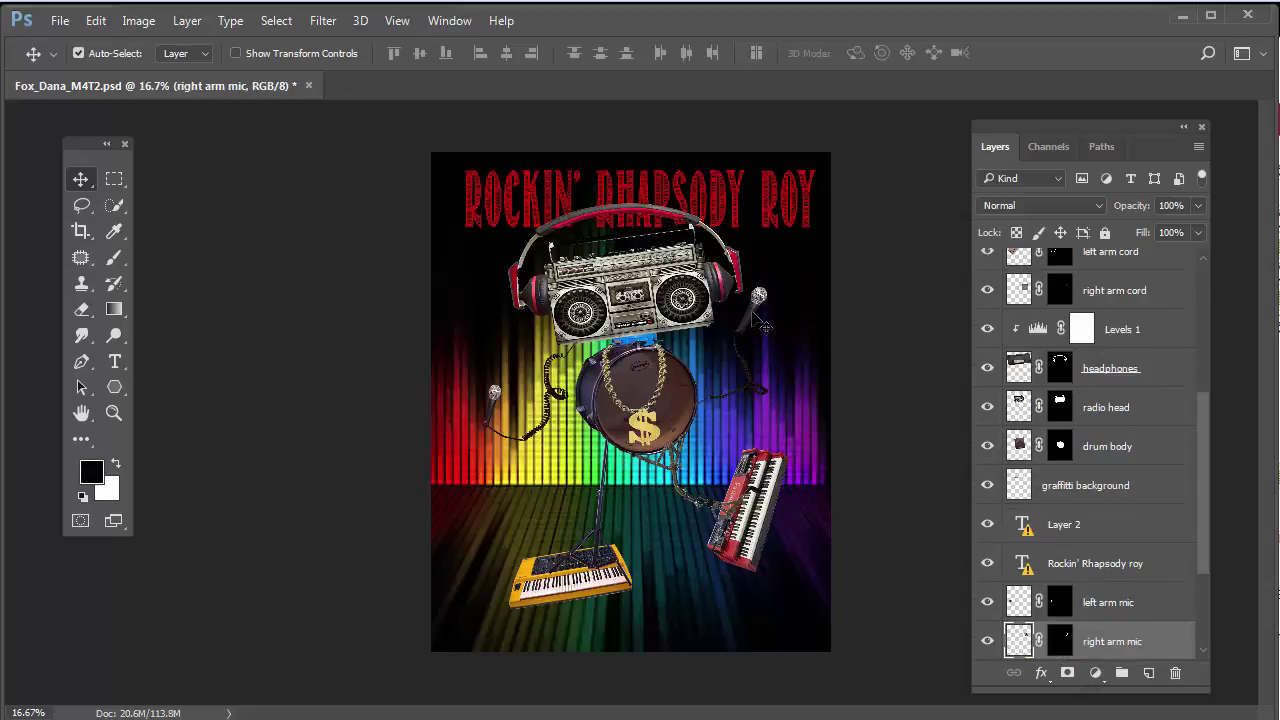
scroll(1007, 603, "down", 2)
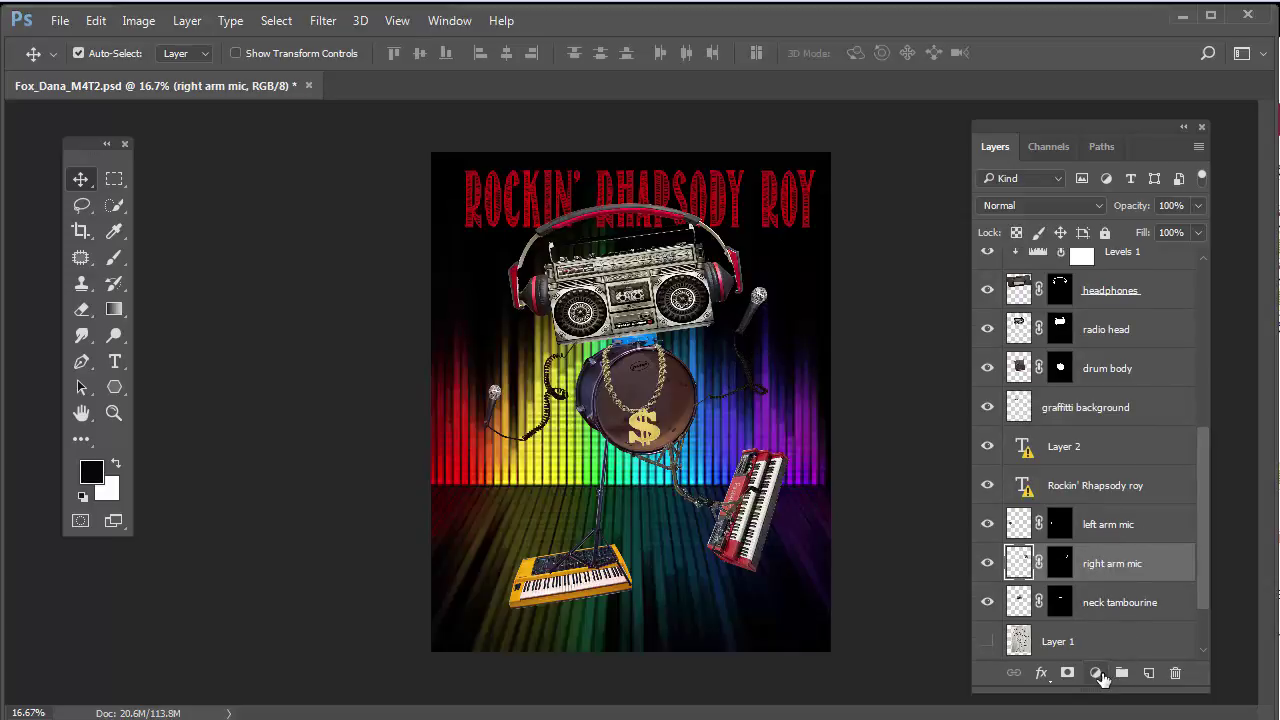
left_click(1099, 677)
left_click(1163, 305)
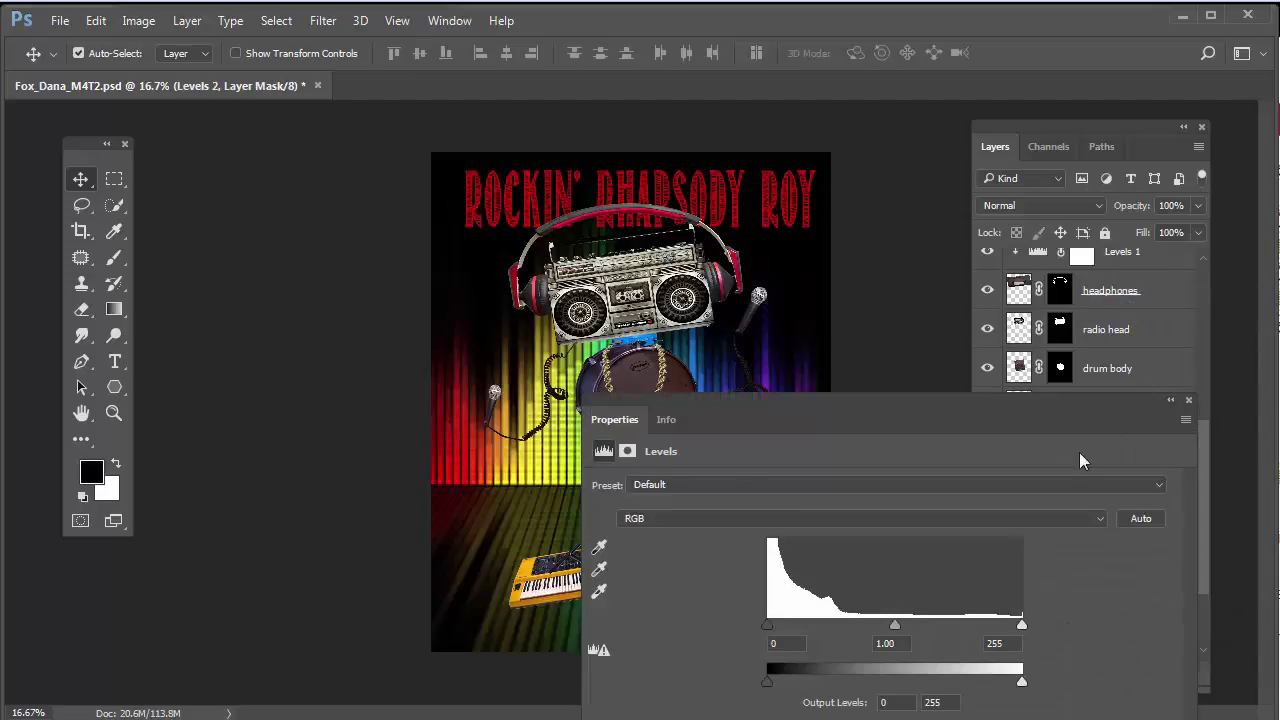
left_click(1050, 402)
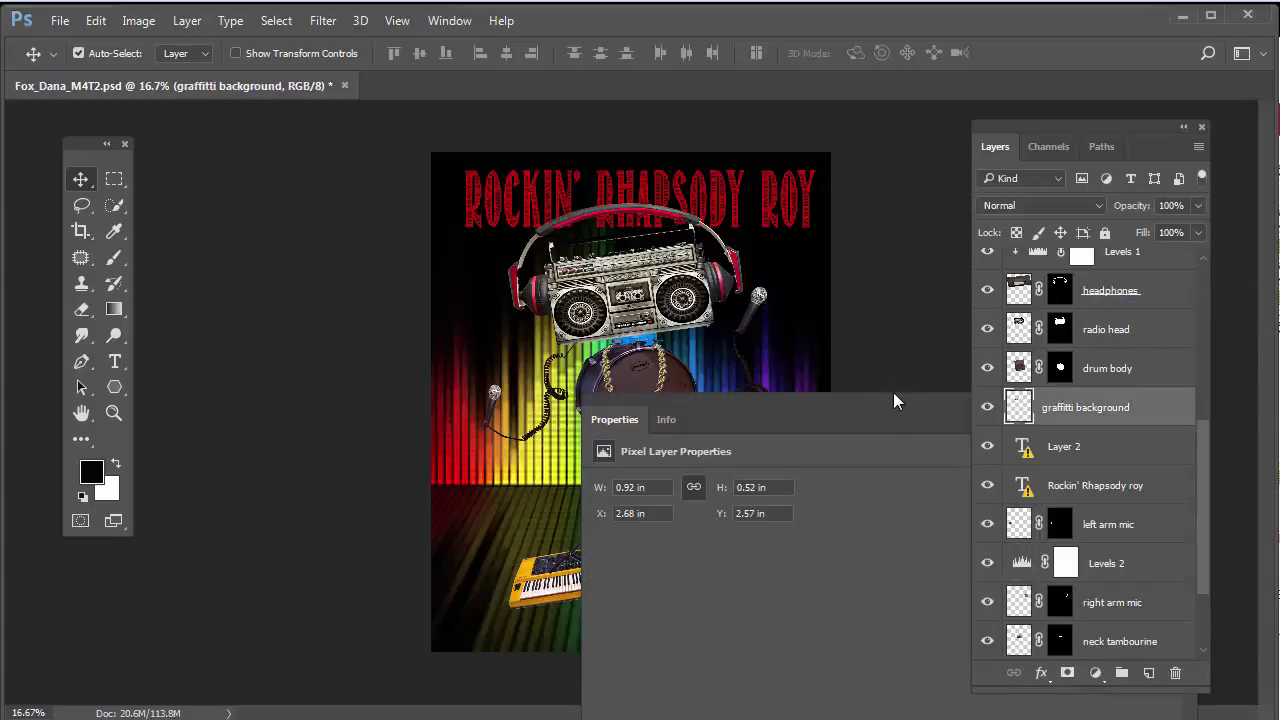
left_click_drag(893, 401, 535, 296)
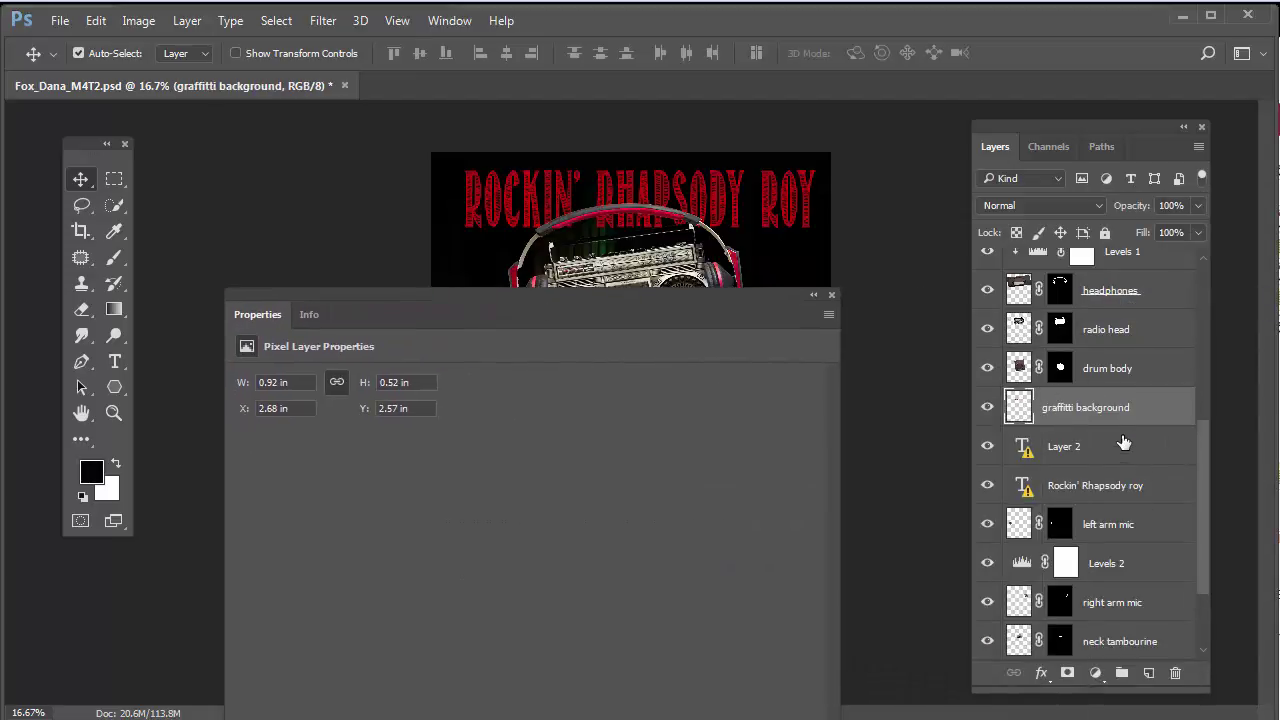
left_click(1128, 579)
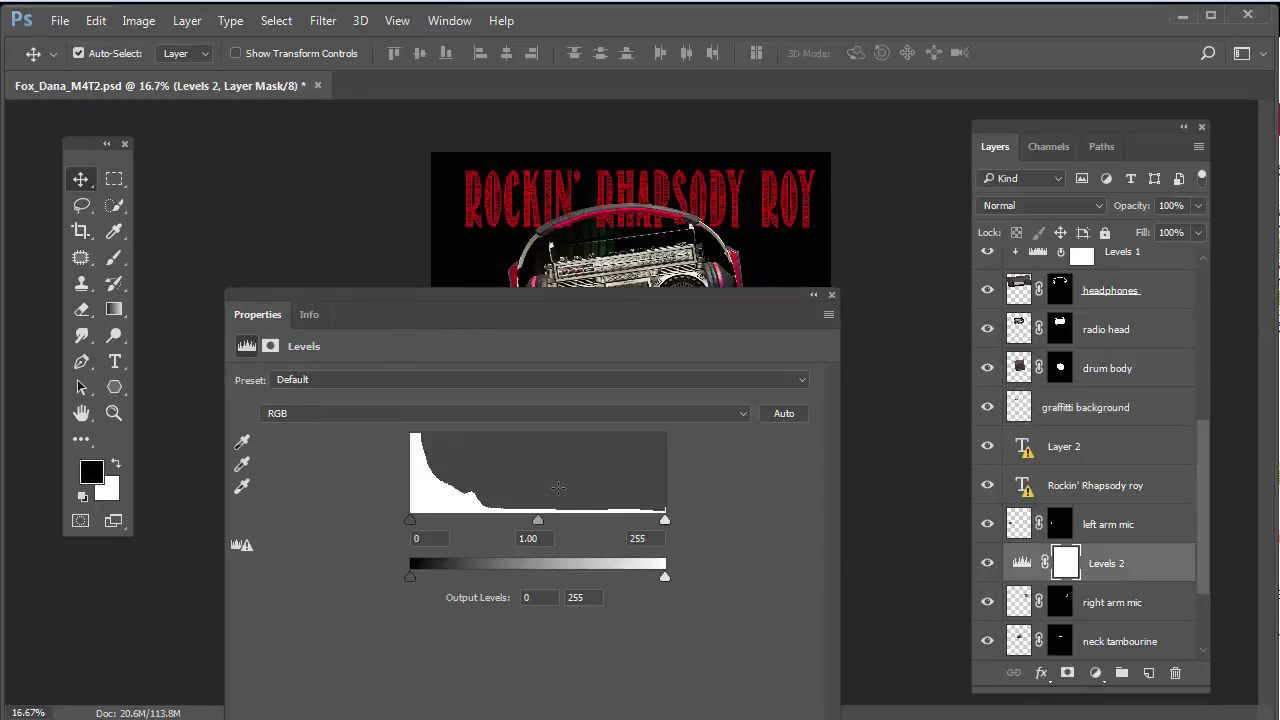
Clip Levels 2 to the right arm mic layer and set its white input to 173.
left_click_drag(1145, 575, 1143, 573)
left_click(1145, 575, "alt")
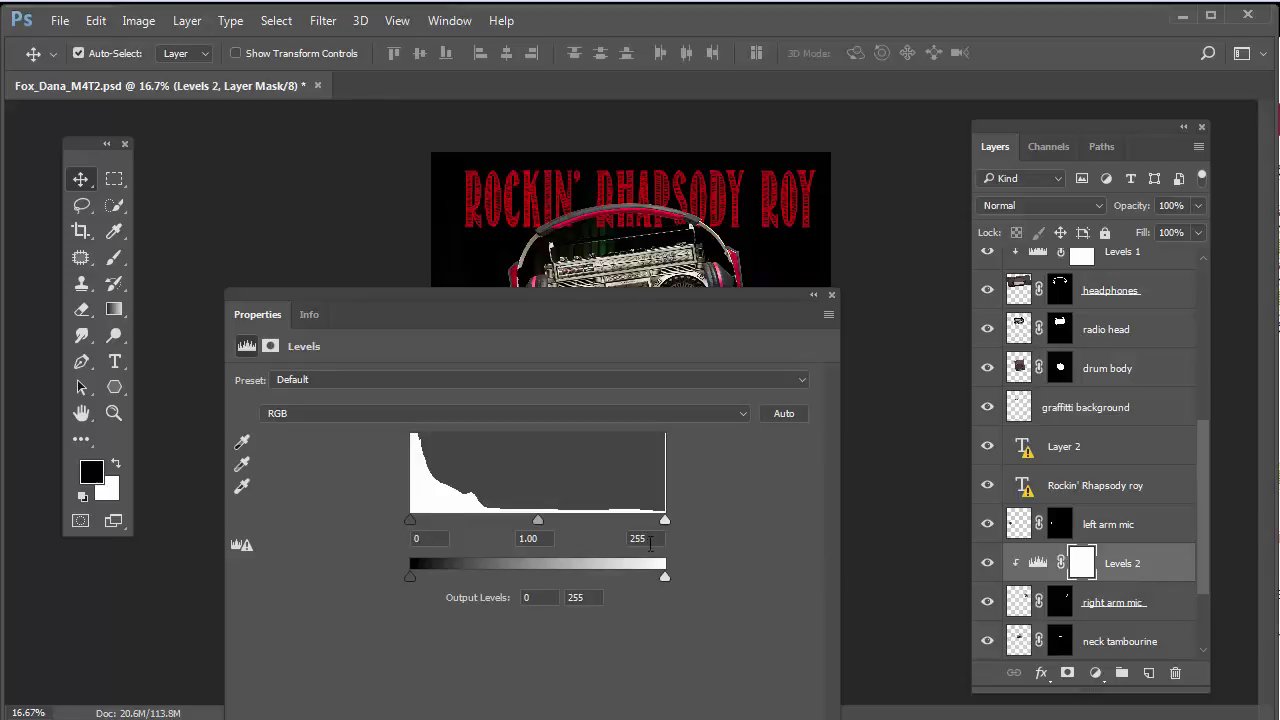
left_click_drag(664, 292, 379, 248)
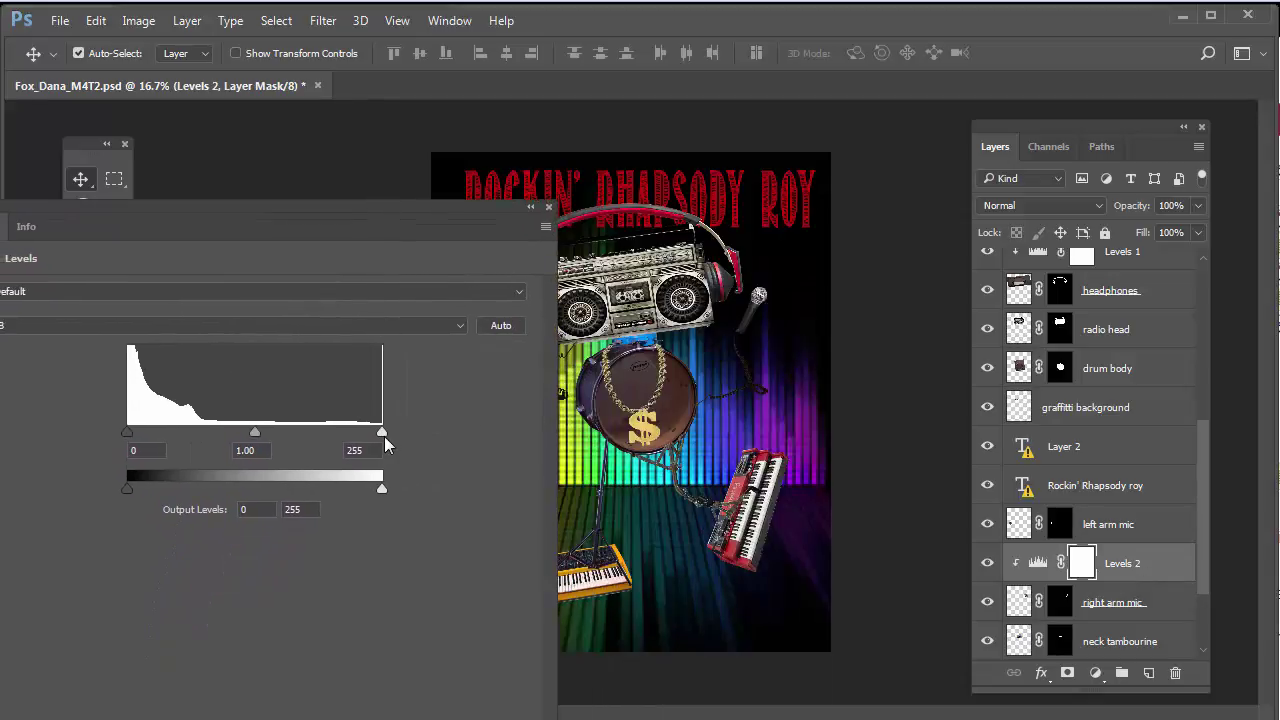
left_click_drag(383, 433, 234, 424)
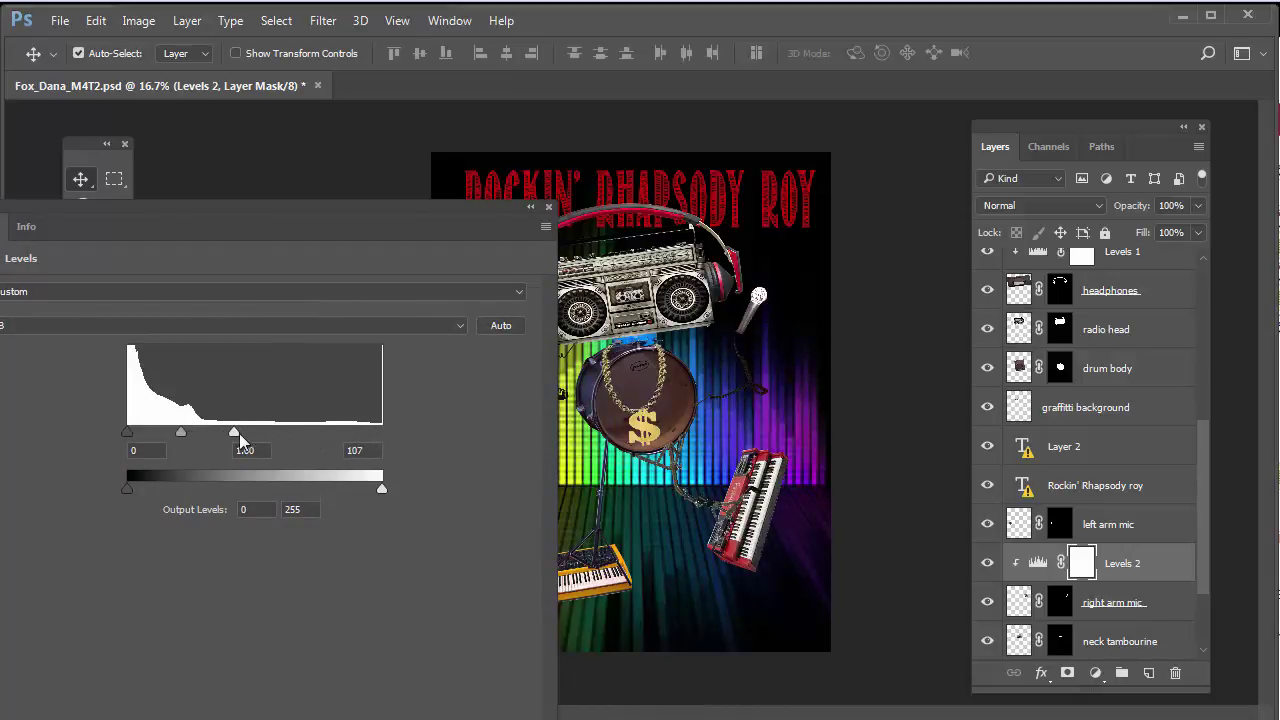
left_click_drag(234, 433, 322, 431)
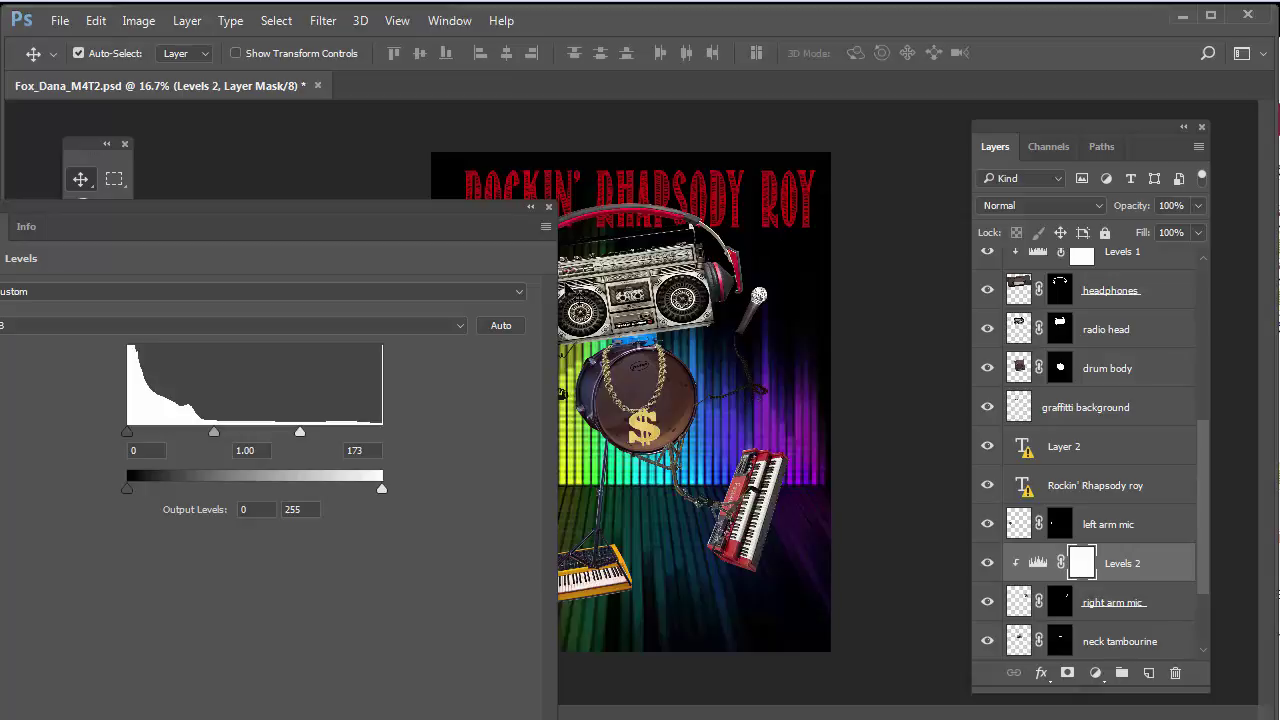
left_click(549, 208)
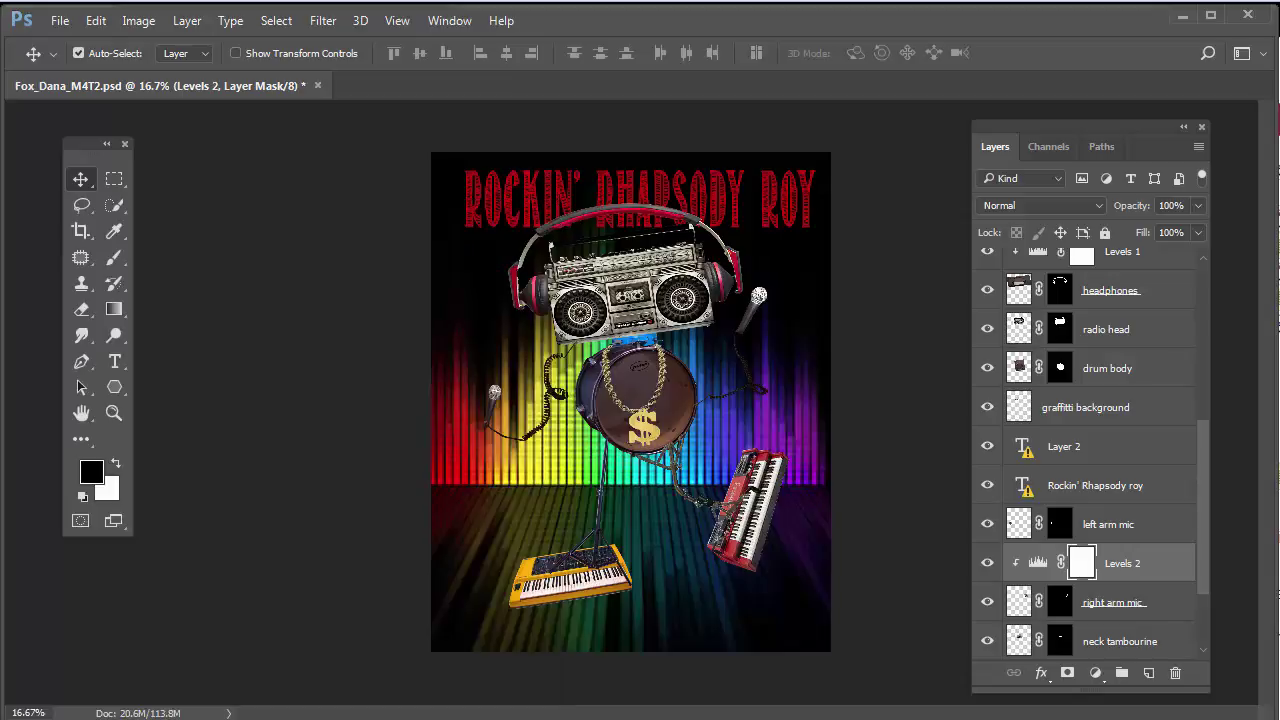